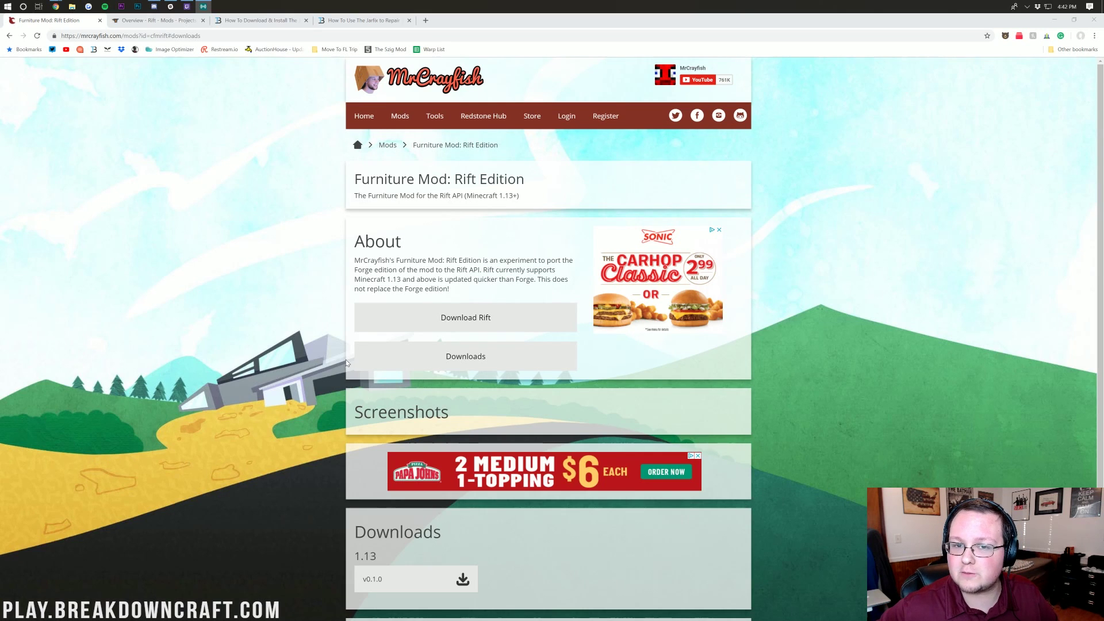
{"action": "scroll", "coordinate": [404, 273], "scroll_direction": "down", "scroll_amount": 2}
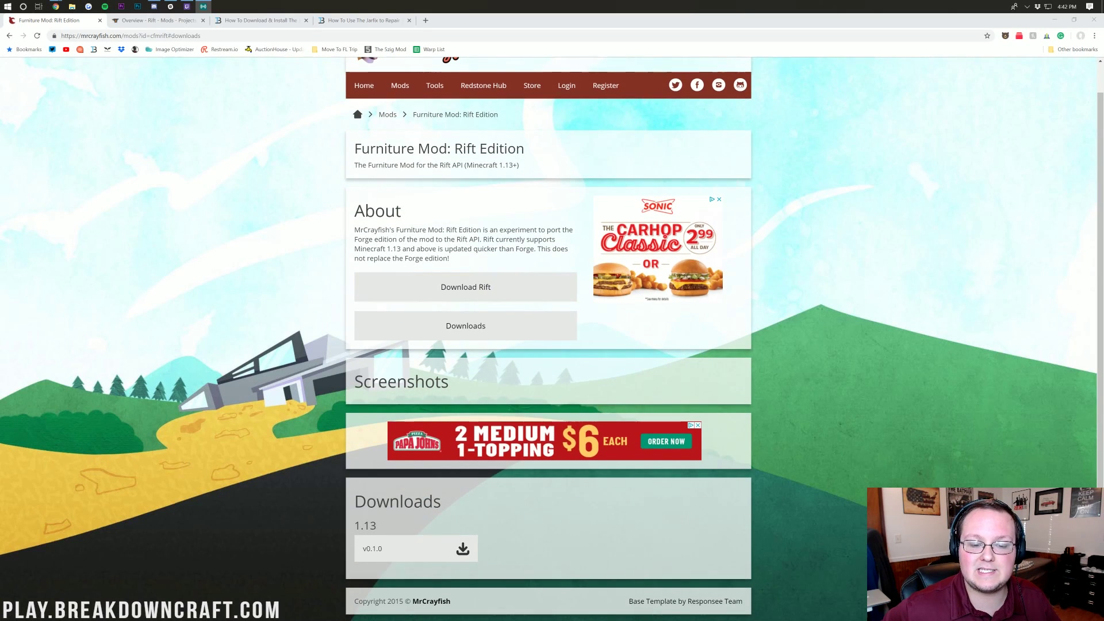
Step: Browse the Apex homepage and open its plans, highlighting the $4.99 2 GB plan
{"action": "double_click", "coordinate": [393, 248]}
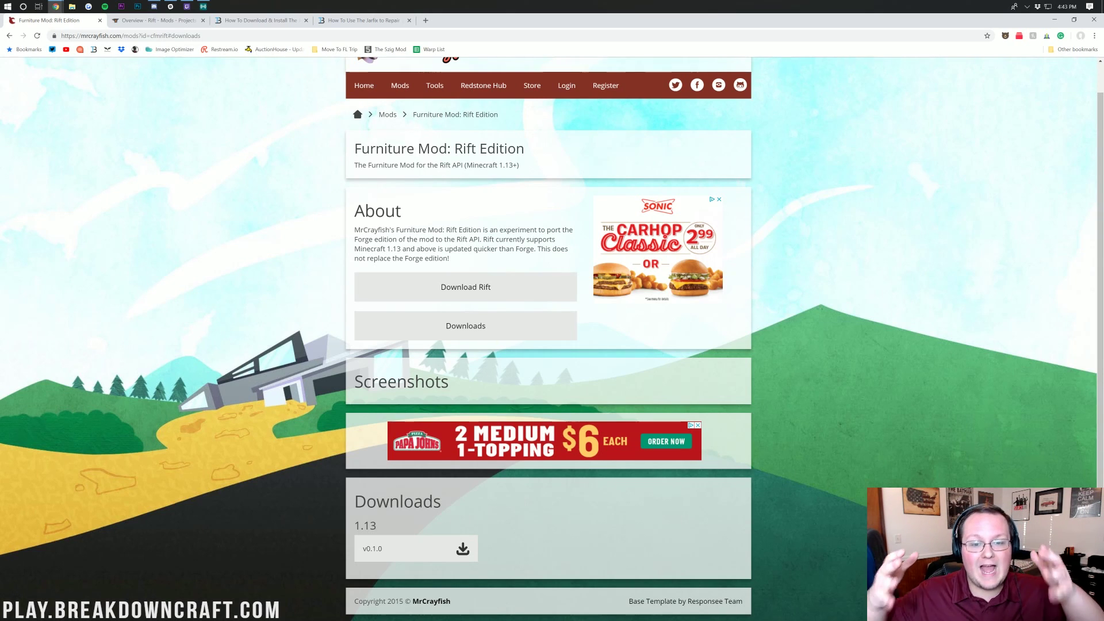
{"action": "scroll", "coordinate": [548, 345], "scroll_direction": "up", "scroll_amount": 1}
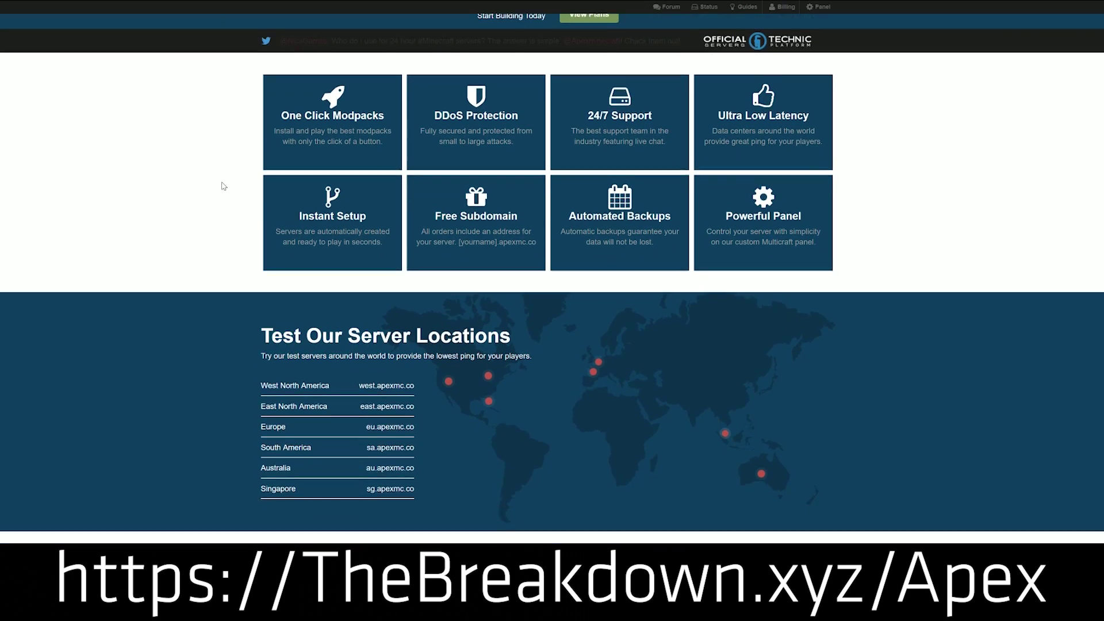
{"action": "scroll", "coordinate": [222, 183], "scroll_direction": "down", "scroll_amount": 2}
{"action": "scroll", "coordinate": [222, 182], "scroll_direction": "down", "scroll_amount": 1}
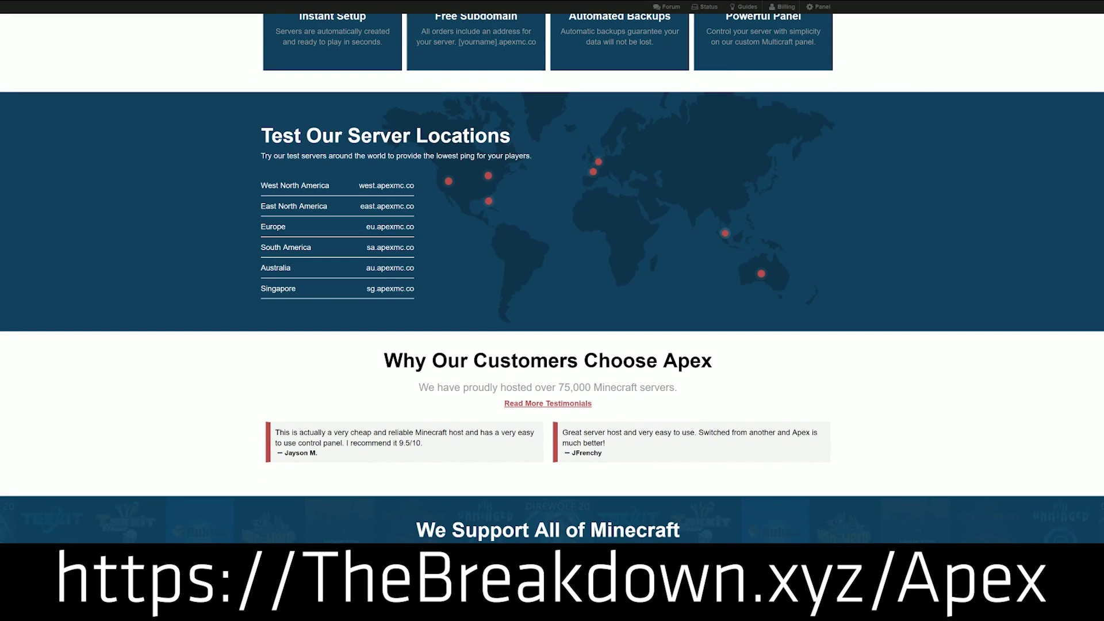
{"action": "scroll", "coordinate": [312, 275], "scroll_direction": "down", "scroll_amount": 1}
{"action": "scroll", "coordinate": [312, 274], "scroll_direction": "down", "scroll_amount": 1}
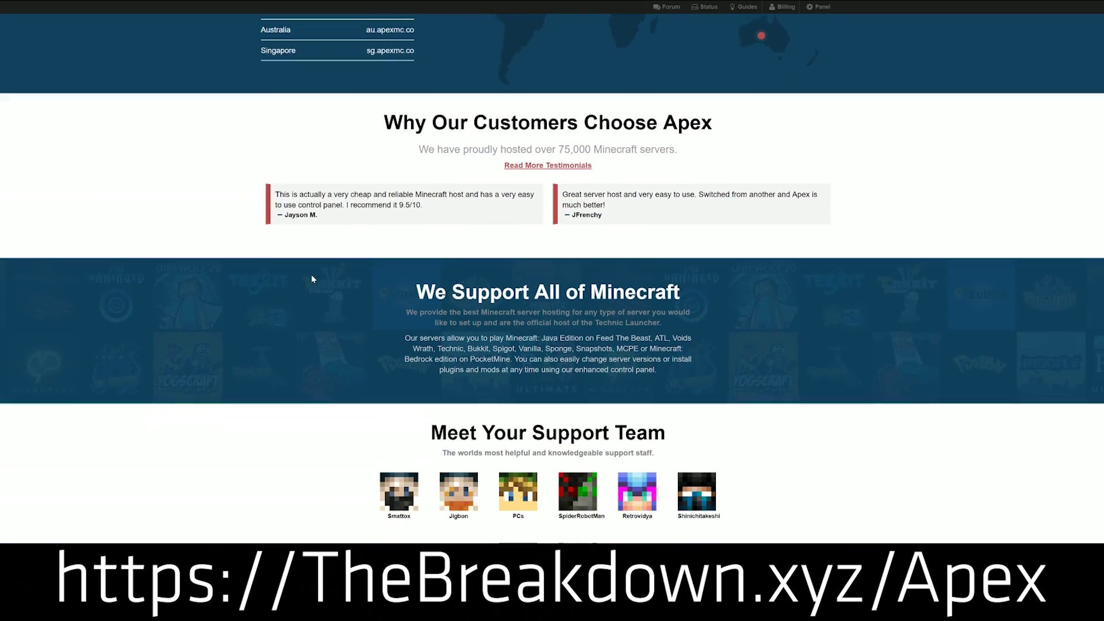
{"action": "scroll", "coordinate": [357, 271], "scroll_direction": "down", "scroll_amount": 1}
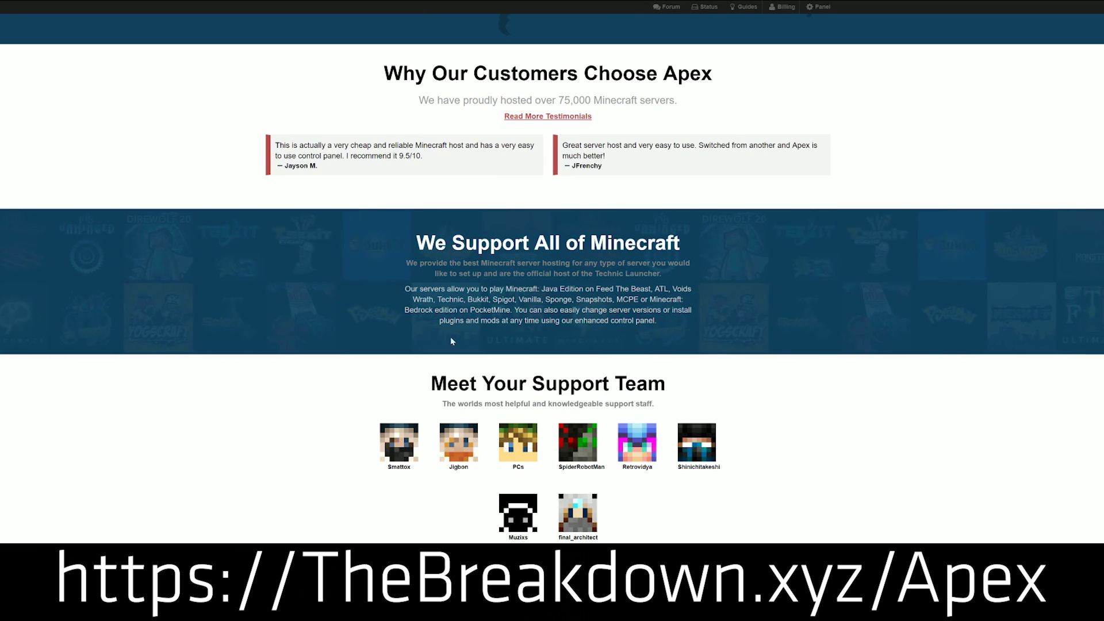
{"action": "scroll", "coordinate": [410, 288], "scroll_direction": "down", "scroll_amount": 1}
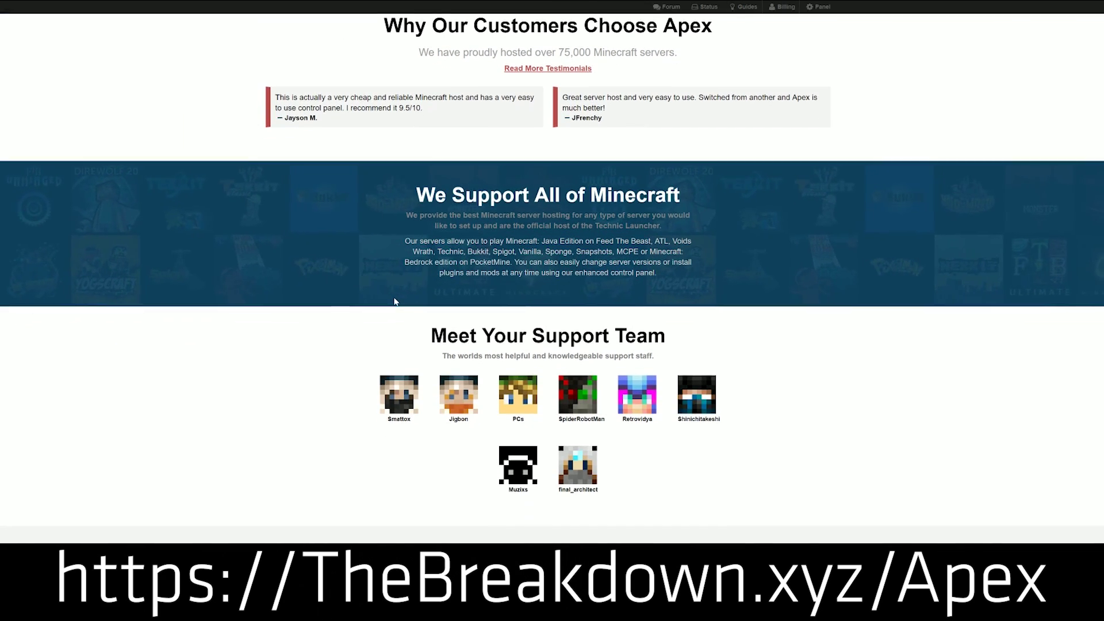
{"action": "left_click_drag", "start_coordinate": [457, 261], "coordinate": [649, 251]}
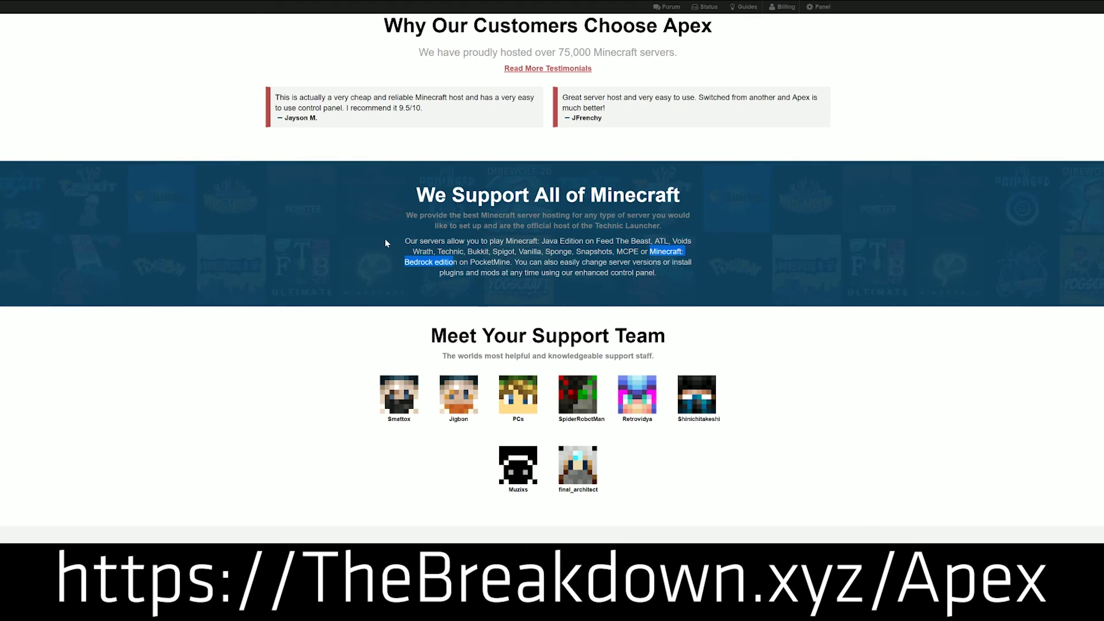
{"action": "scroll", "coordinate": [385, 240], "scroll_direction": "down", "scroll_amount": 2}
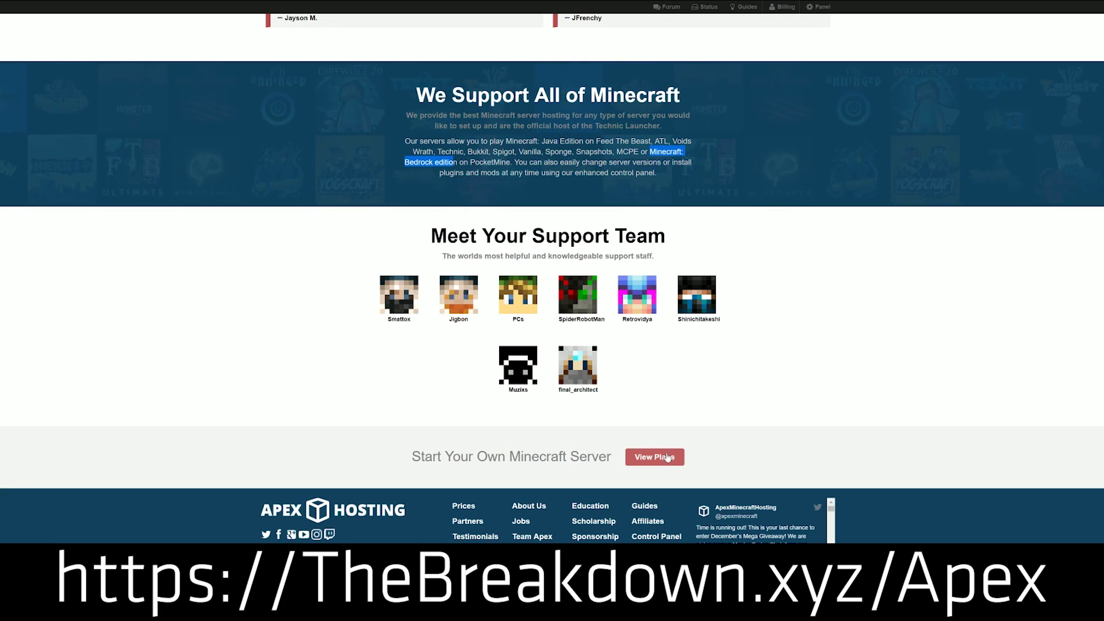
{"action": "left_click", "coordinate": [668, 457]}
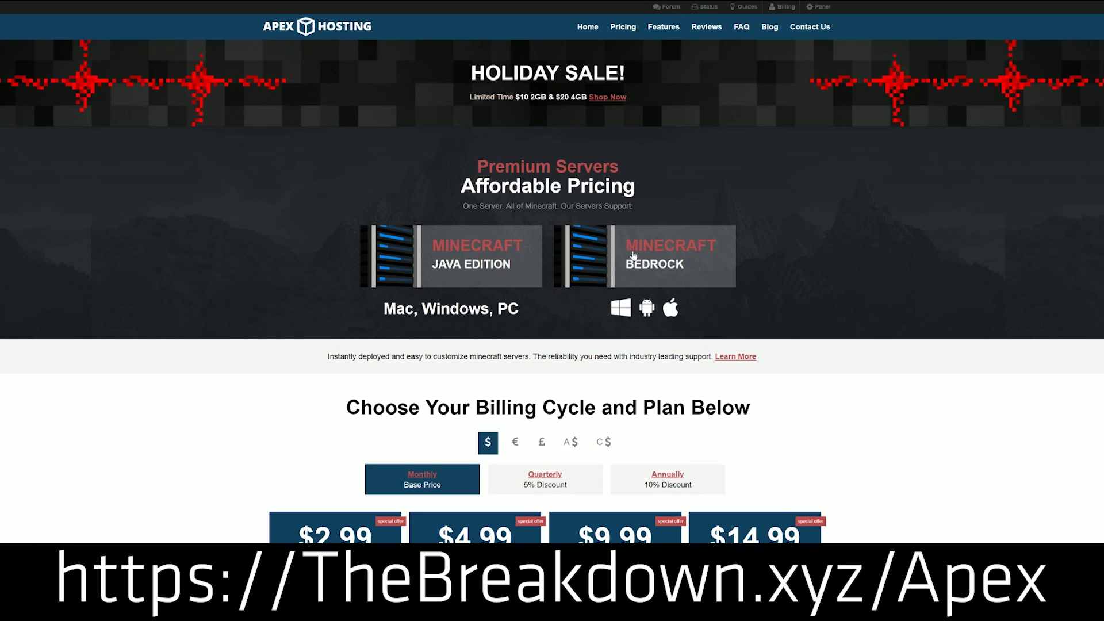
{"action": "scroll", "coordinate": [656, 275], "scroll_direction": "down", "scroll_amount": 3}
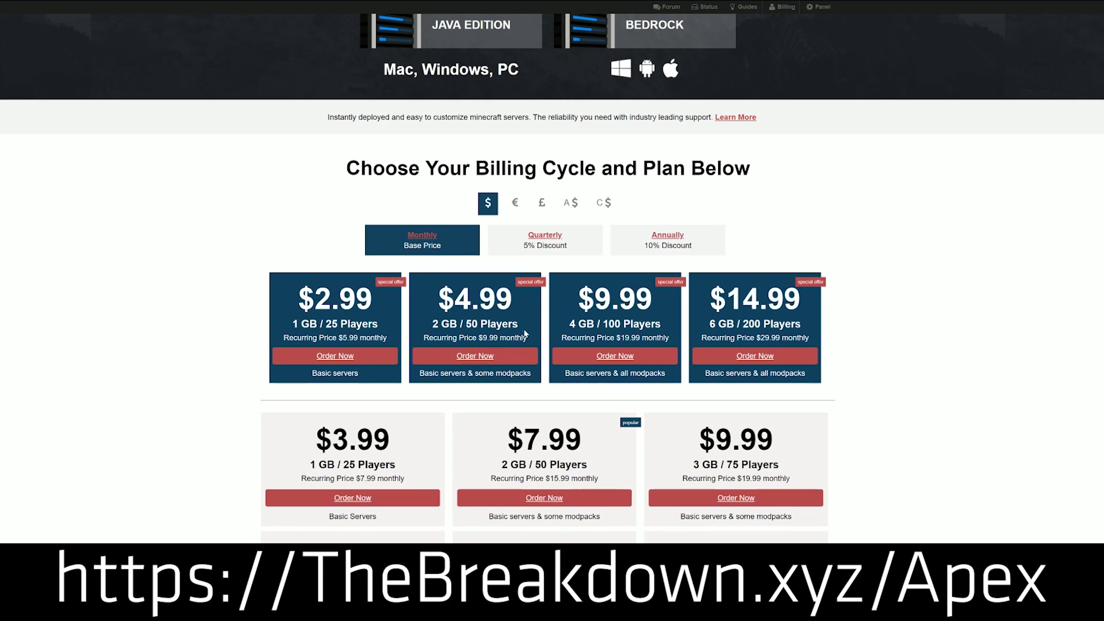
{"action": "left_click_drag", "start_coordinate": [527, 339], "coordinate": [455, 299]}
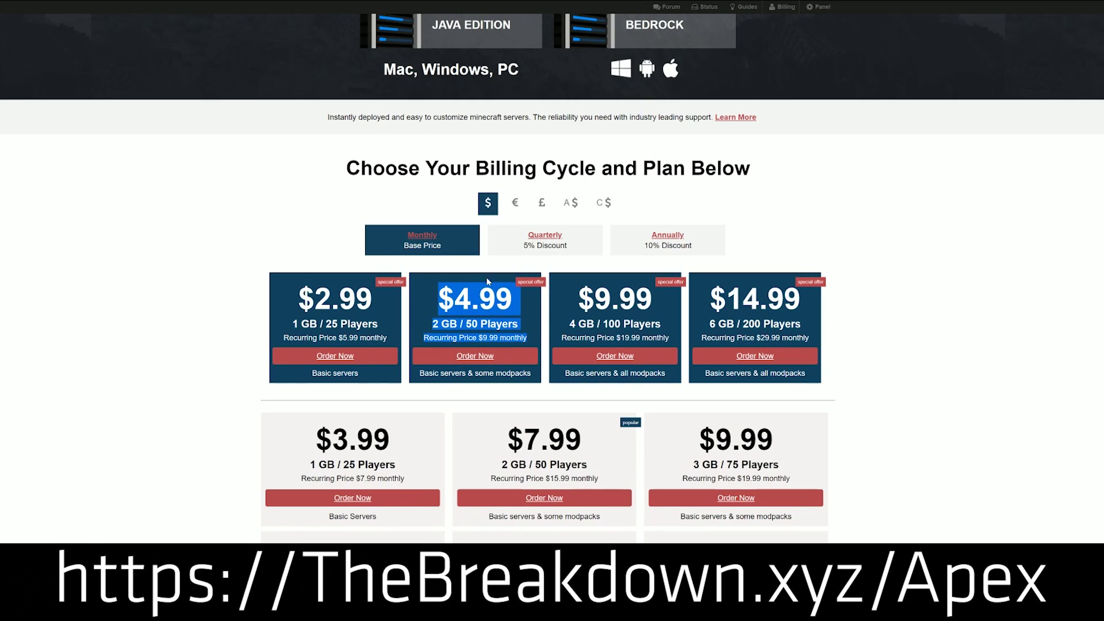
{"action": "left_click", "coordinate": [548, 317]}
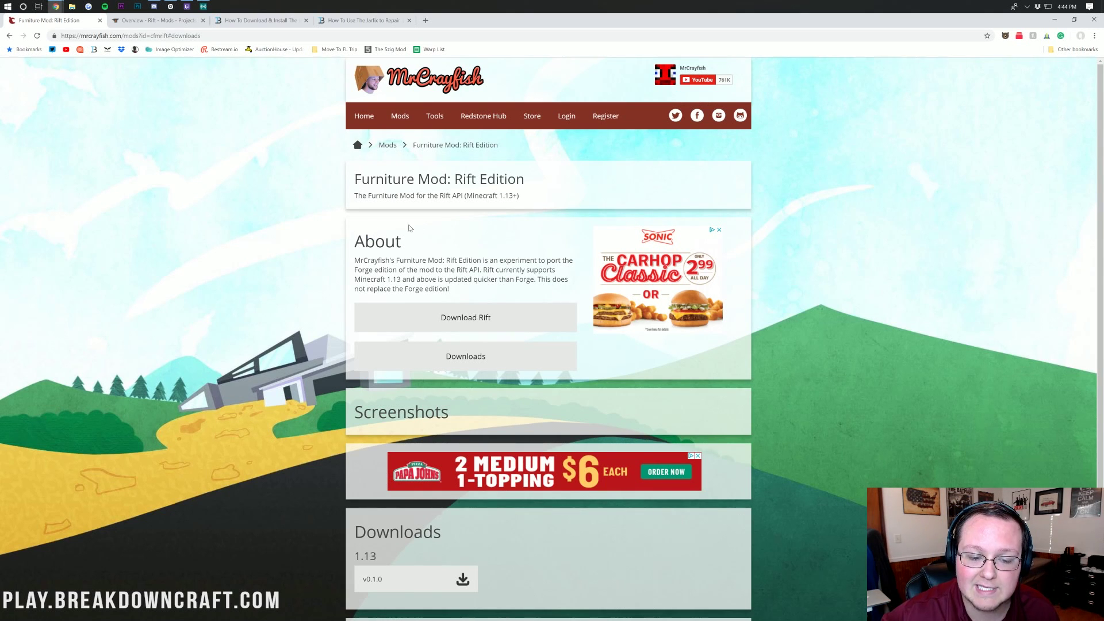
{"action": "scroll", "coordinate": [546, 83], "scroll_direction": "down", "scroll_amount": 1}
{"action": "scroll", "coordinate": [548, 337], "scroll_direction": "up", "scroll_amount": 1}
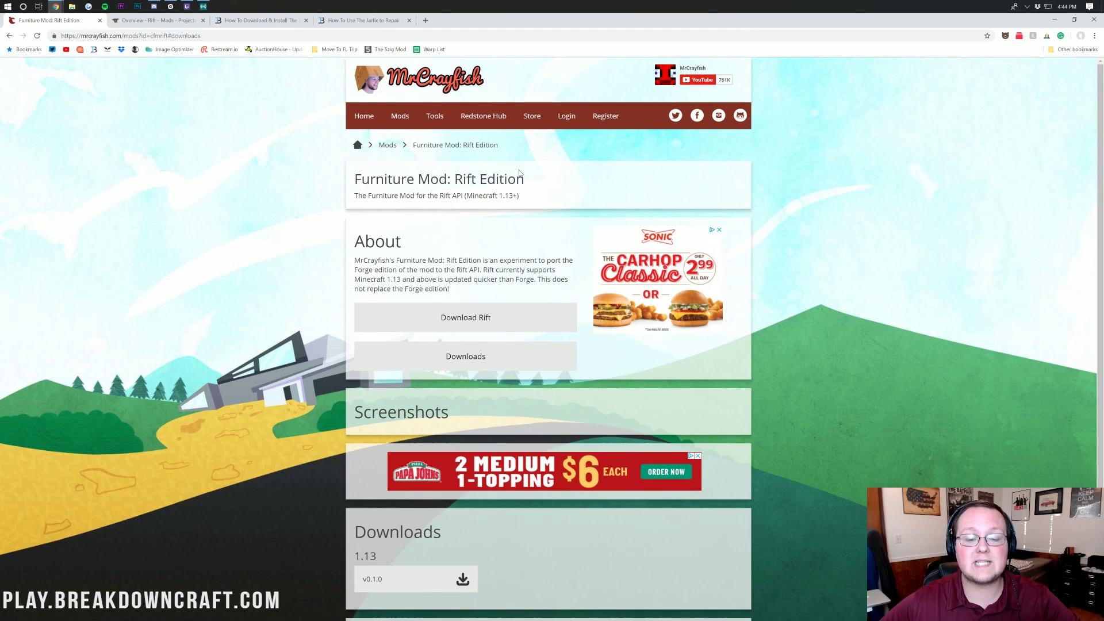
{"action": "scroll", "coordinate": [227, 291], "scroll_direction": "down", "scroll_amount": 1}
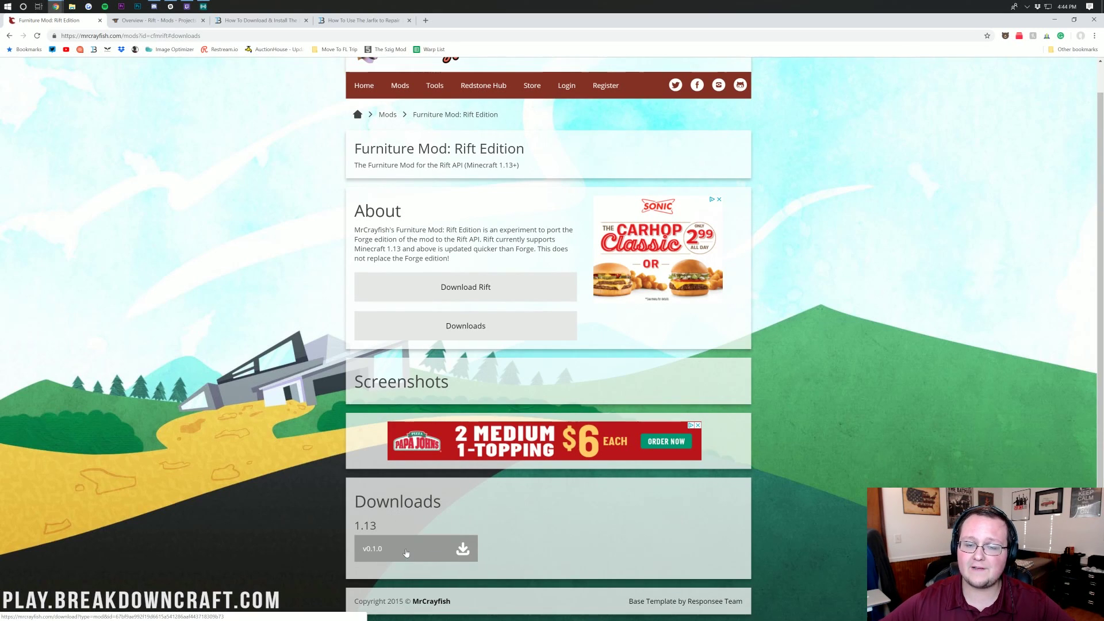
Step: Download the v0.1.0 Furniture Mod Rift Edition jar for 1.13, keeping it despite the warning
{"action": "left_click", "coordinate": [463, 550]}
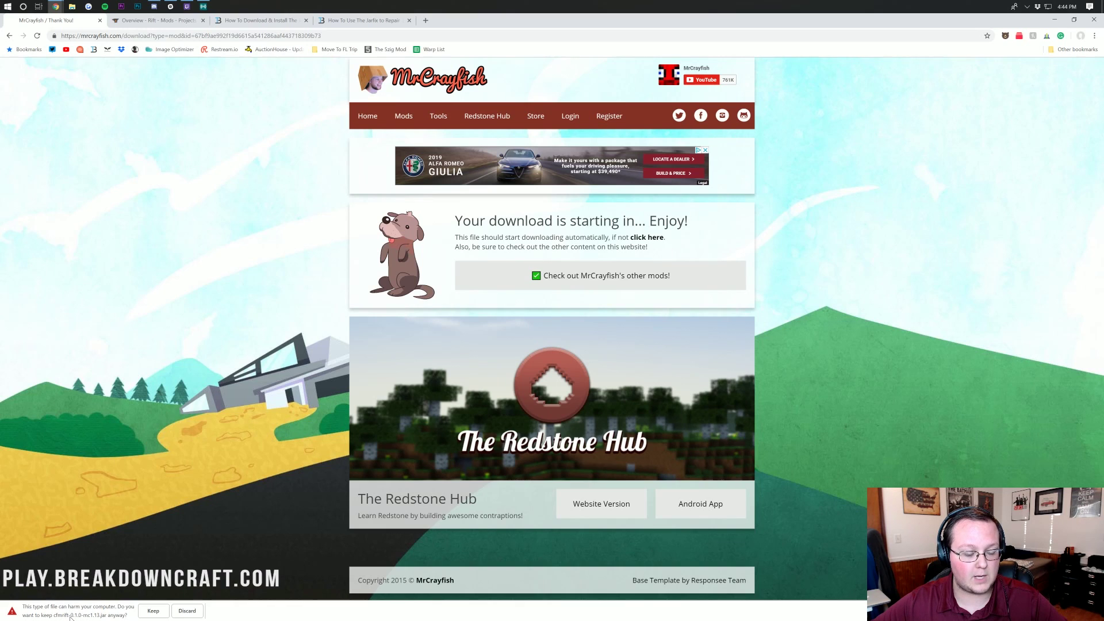
{"action": "left_click", "coordinate": [151, 611]}
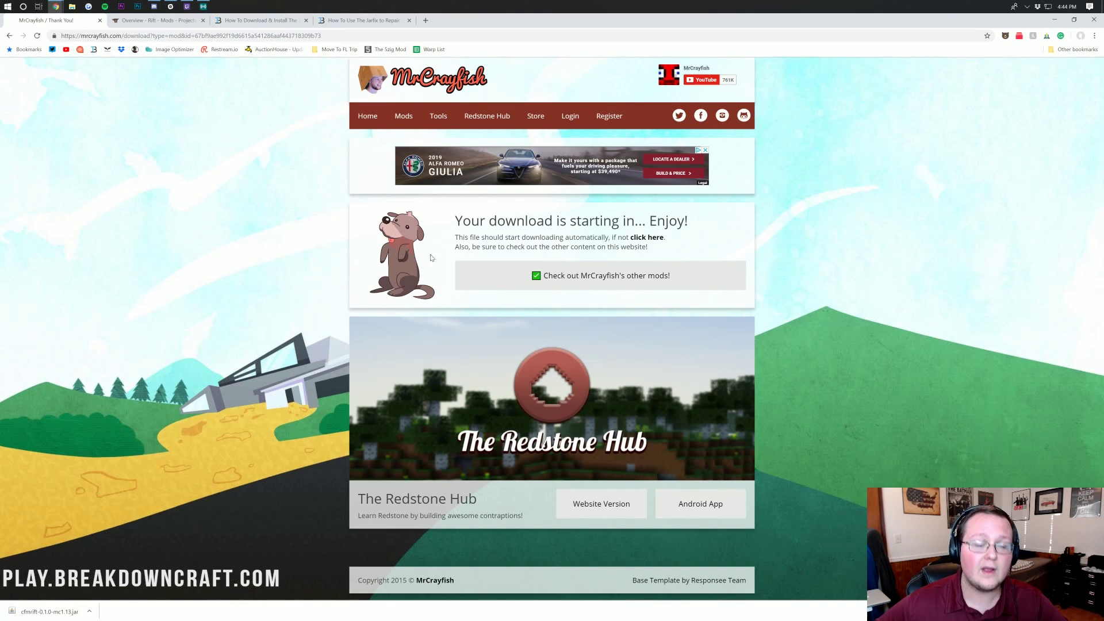
Step: From CurseForge's Rift files list, download Rift-1.0.4-66.jar and keep it
{"action": "left_click", "coordinate": [134, 21]}
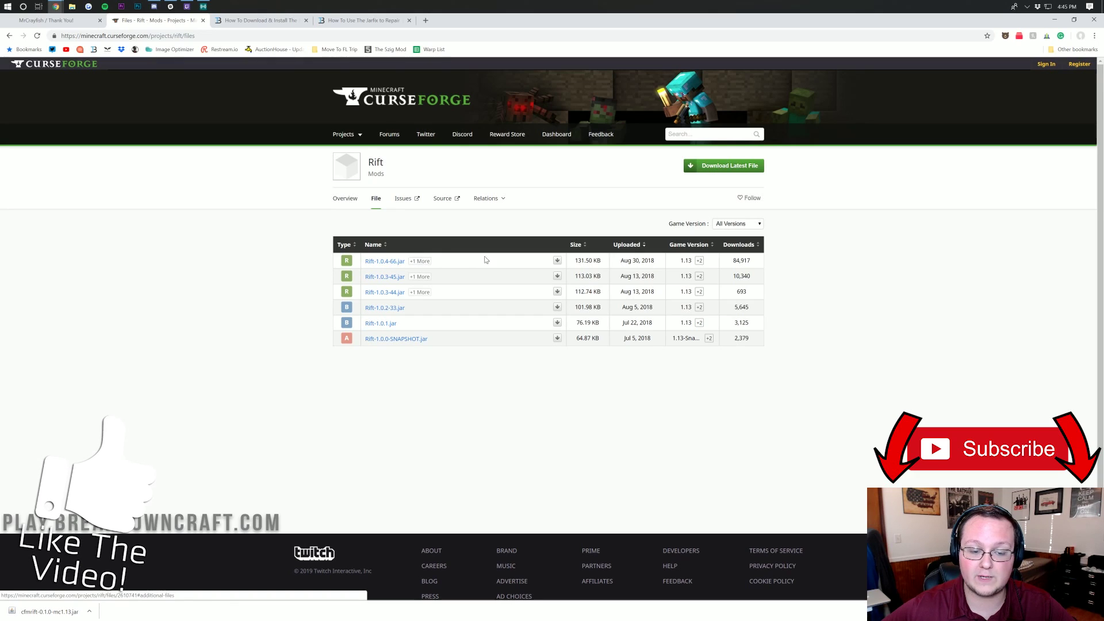
{"action": "left_click_drag", "start_coordinate": [732, 259], "coordinate": [750, 260]}
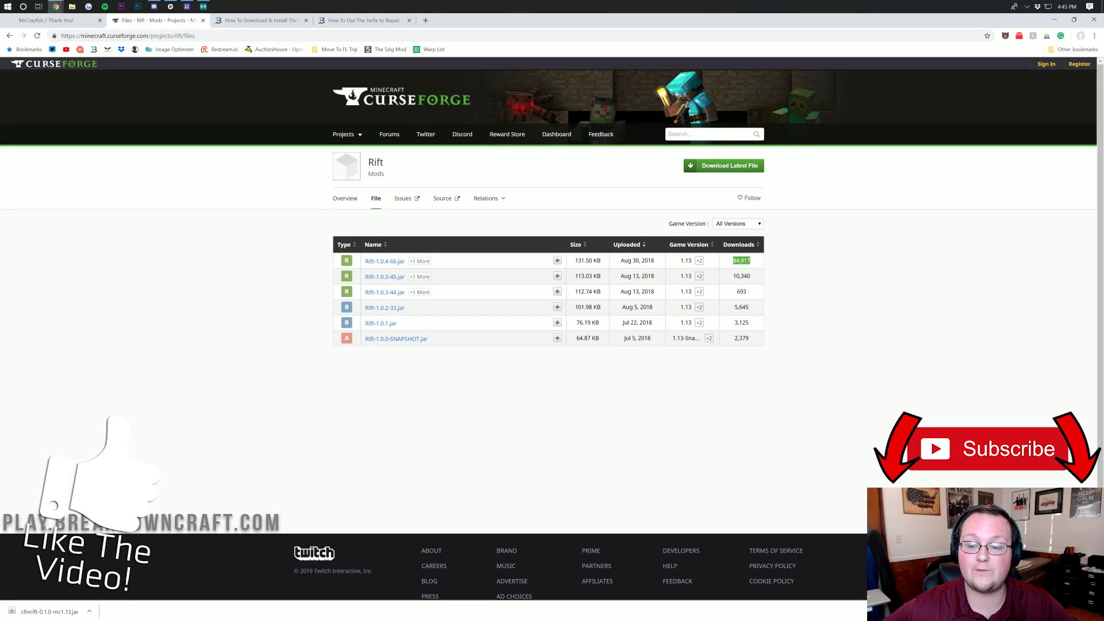
{"action": "left_click", "coordinate": [382, 262]}
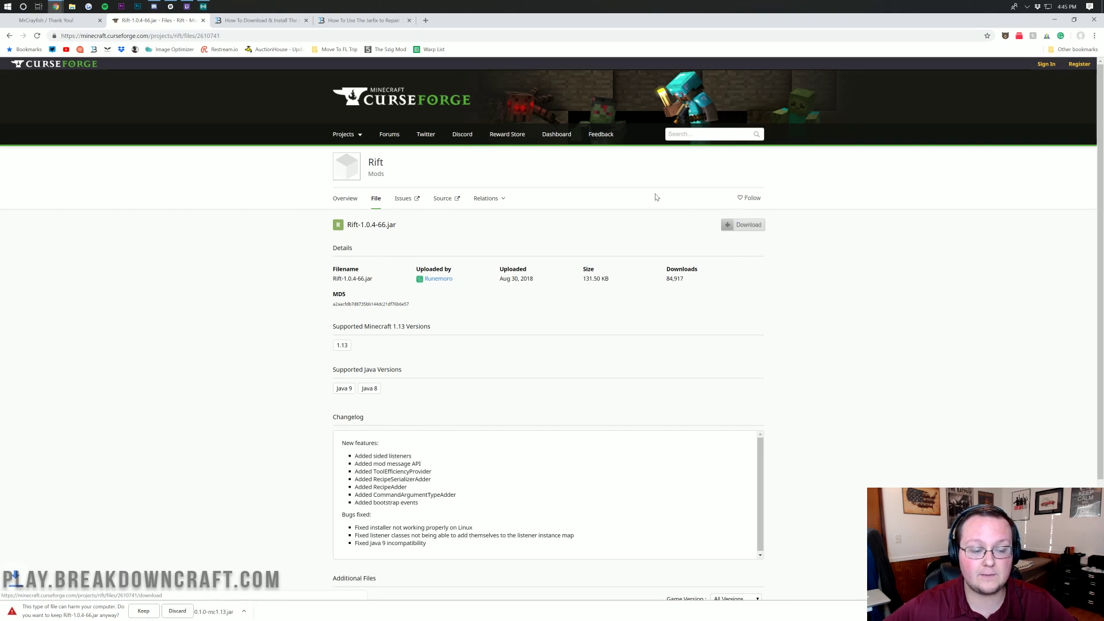
{"action": "left_click", "coordinate": [141, 613]}
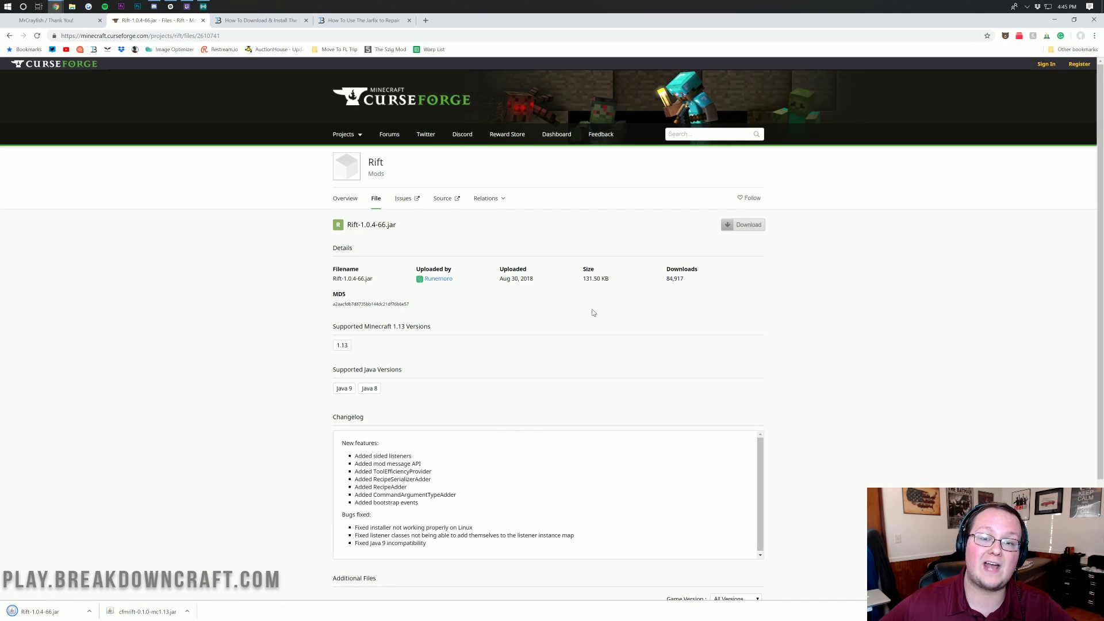
Step: Minimise the browser and arrange the two downloaded jar files on the desktop
{"action": "left_click", "coordinate": [1055, 19]}
{"action": "left_click_drag", "start_coordinate": [304, 235], "coordinate": [2, 14]}
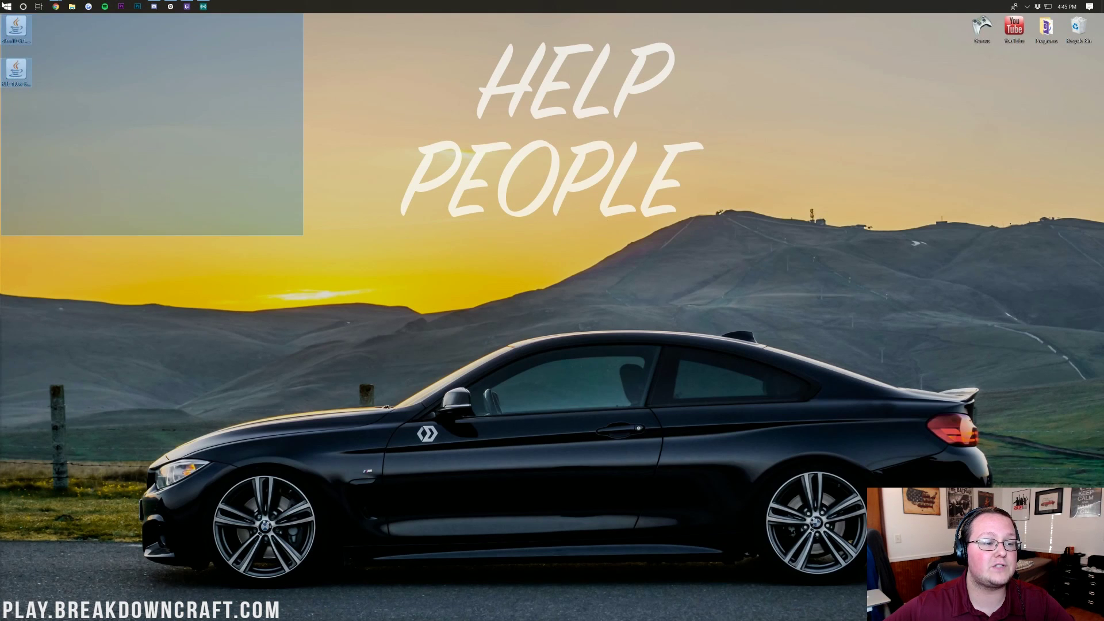
{"action": "mouse_move", "coordinate": [102, 60]}
{"action": "left_mouse_down"}
{"action": "mouse_move", "coordinate": [442, 132]}
{"action": "mouse_move", "coordinate": [313, 113]}
{"action": "left_mouse_up"}
{"action": "left_click_drag", "start_coordinate": [402, 155], "coordinate": [528, 115]}
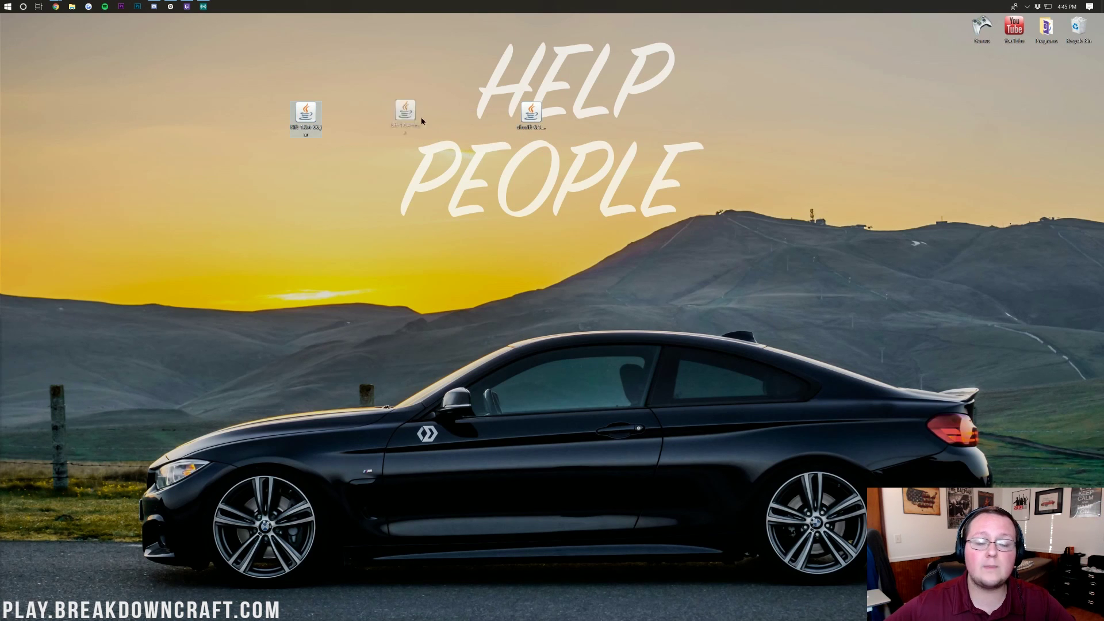
{"action": "left_click_drag", "start_coordinate": [421, 121], "coordinate": [444, 125]}
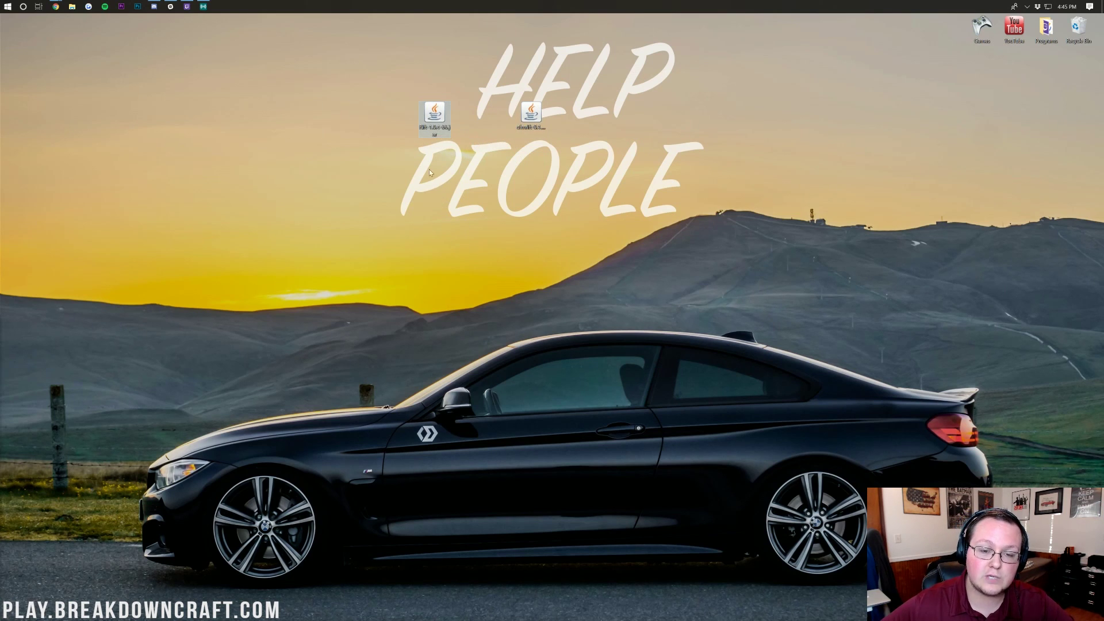
Step: Run Rift-1.0.4-66.jar with Java(TM) Platform SE binary to install Rift for 1.13
{"action": "right_click", "coordinate": [425, 116]}
{"action": "left_click", "coordinate": [446, 159]}
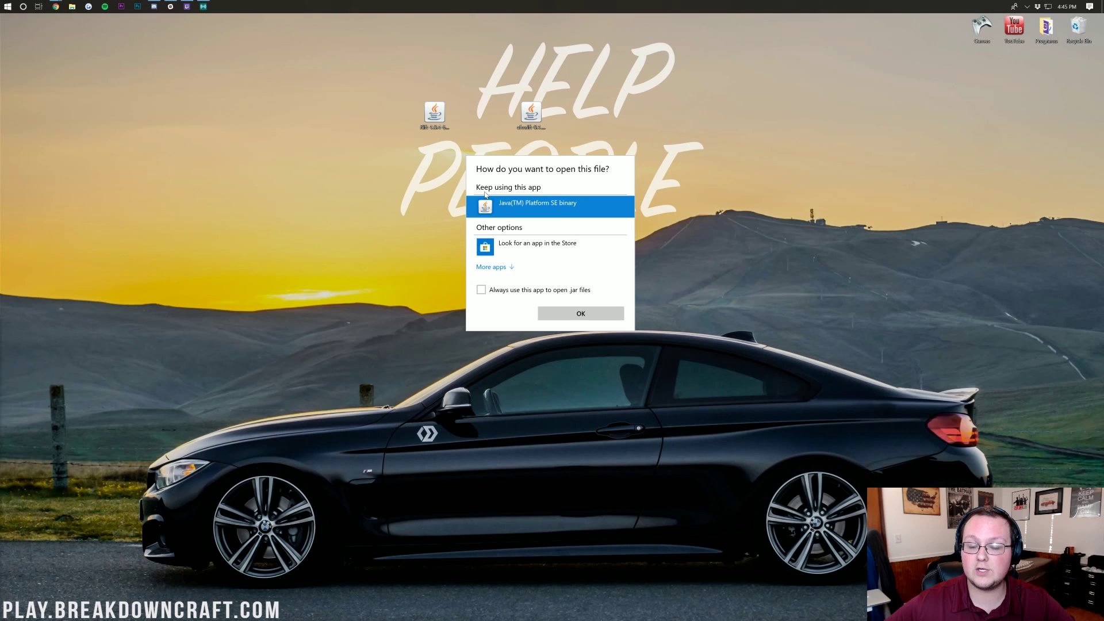
{"action": "left_click", "coordinate": [568, 313]}
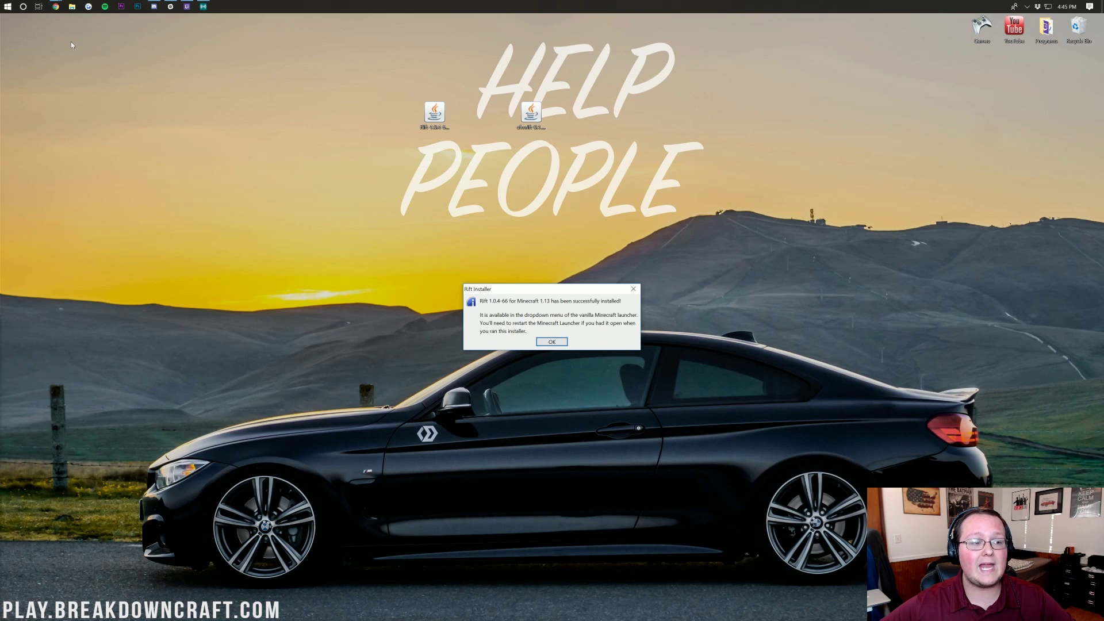
{"action": "left_click", "coordinate": [55, 6]}
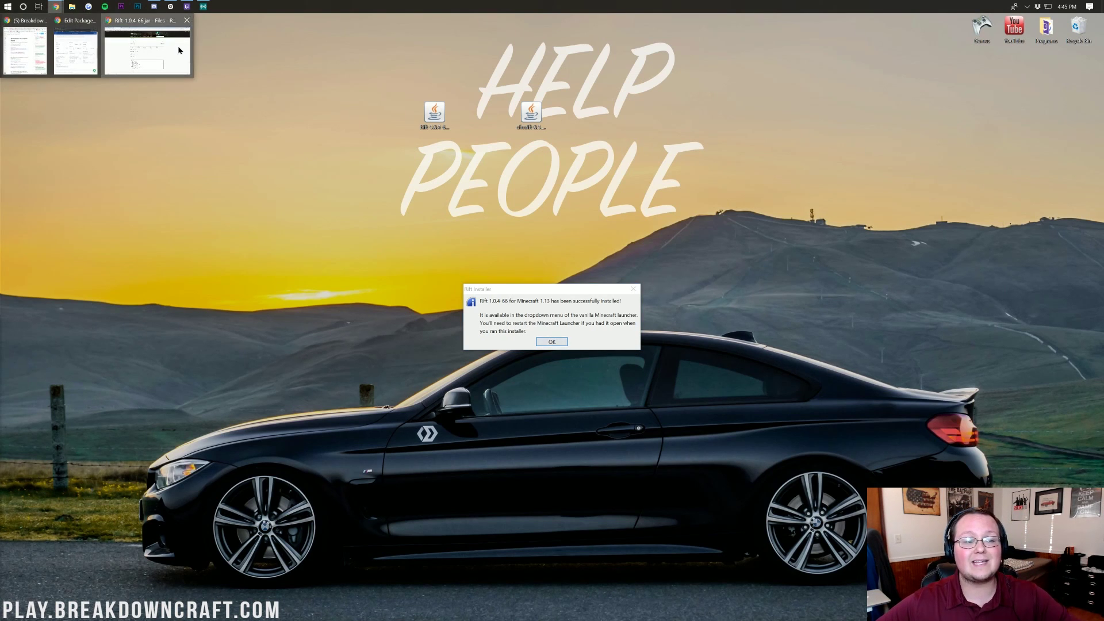
Step: Look over the CurseForge Rift page and the Java JDK guide, then the Jarfix article
{"action": "left_click", "coordinate": [147, 52]}
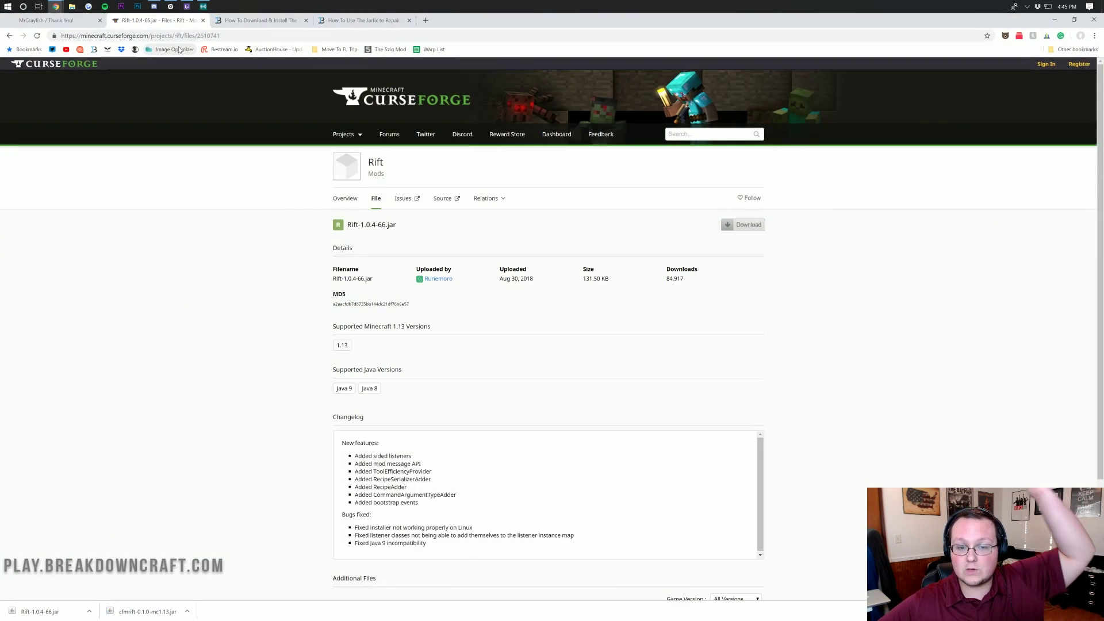
{"action": "left_click", "coordinate": [263, 20]}
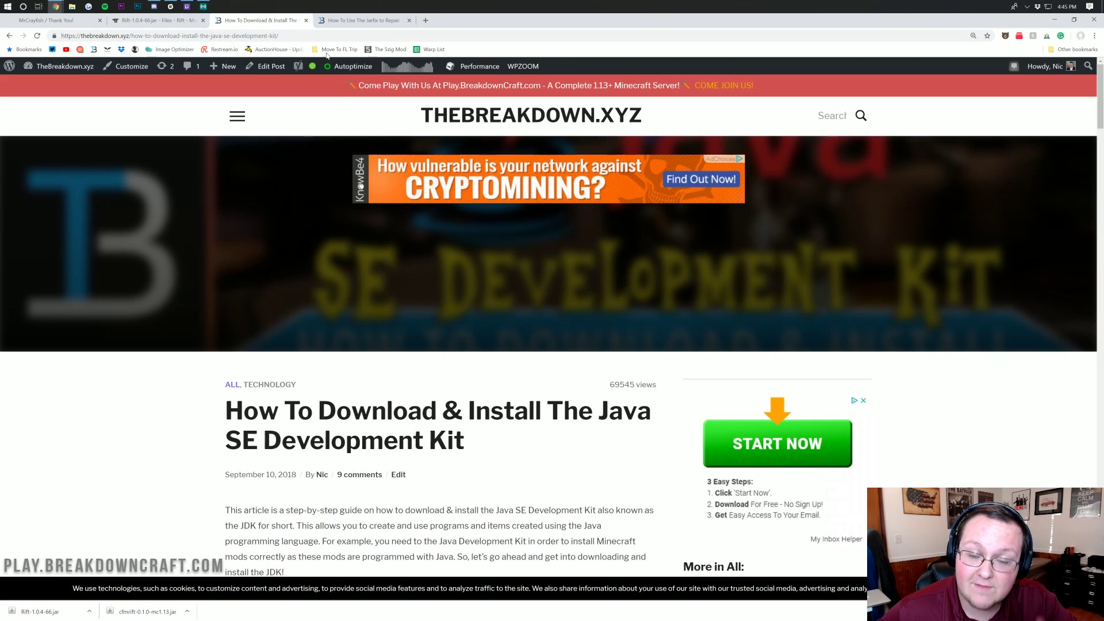
{"action": "scroll", "coordinate": [552, 345], "scroll_direction": "down", "scroll_amount": 2}
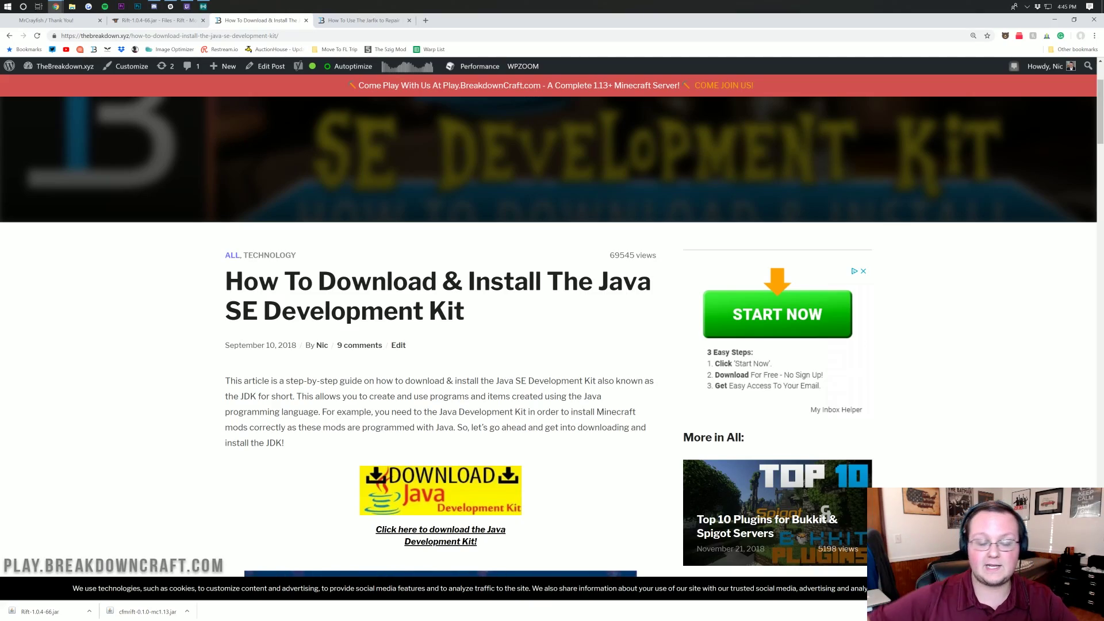
{"action": "scroll", "coordinate": [459, 292], "scroll_direction": "down", "scroll_amount": 3}
{"action": "scroll", "coordinate": [459, 292], "scroll_direction": "down", "scroll_amount": 3}
{"action": "scroll", "coordinate": [458, 292], "scroll_direction": "down", "scroll_amount": 3}
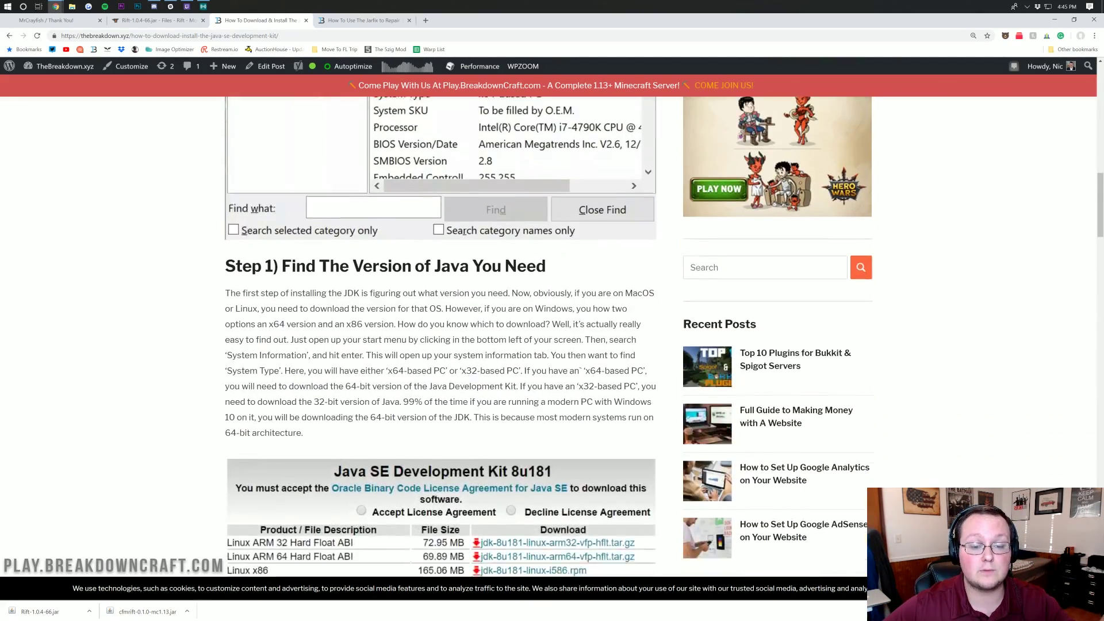
{"action": "scroll", "coordinate": [458, 292], "scroll_direction": "down", "scroll_amount": 2}
{"action": "scroll", "coordinate": [459, 293], "scroll_direction": "down", "scroll_amount": 1}
{"action": "scroll", "coordinate": [373, 338], "scroll_direction": "down", "scroll_amount": 3}
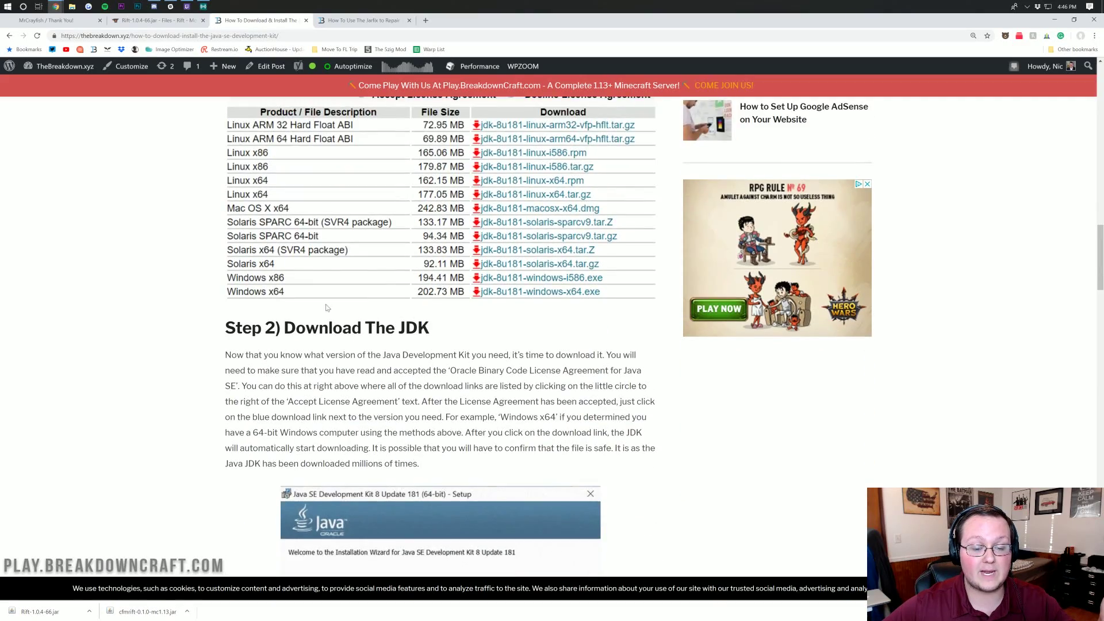
{"action": "scroll", "coordinate": [374, 338], "scroll_direction": "down", "scroll_amount": 2}
{"action": "scroll", "coordinate": [414, 340], "scroll_direction": "up", "scroll_amount": 4}
{"action": "scroll", "coordinate": [431, 340], "scroll_direction": "up", "scroll_amount": 4}
{"action": "scroll", "coordinate": [430, 341], "scroll_direction": "up", "scroll_amount": 5}
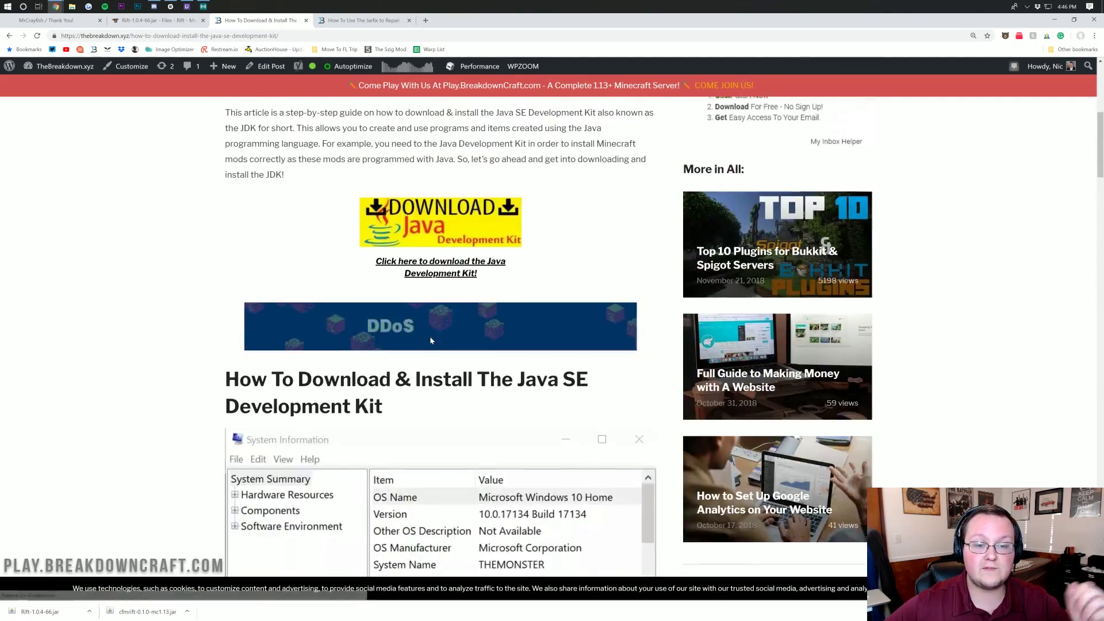
{"action": "scroll", "coordinate": [430, 336], "scroll_direction": "up", "scroll_amount": 4}
{"action": "scroll", "coordinate": [427, 333], "scroll_direction": "up", "scroll_amount": 2}
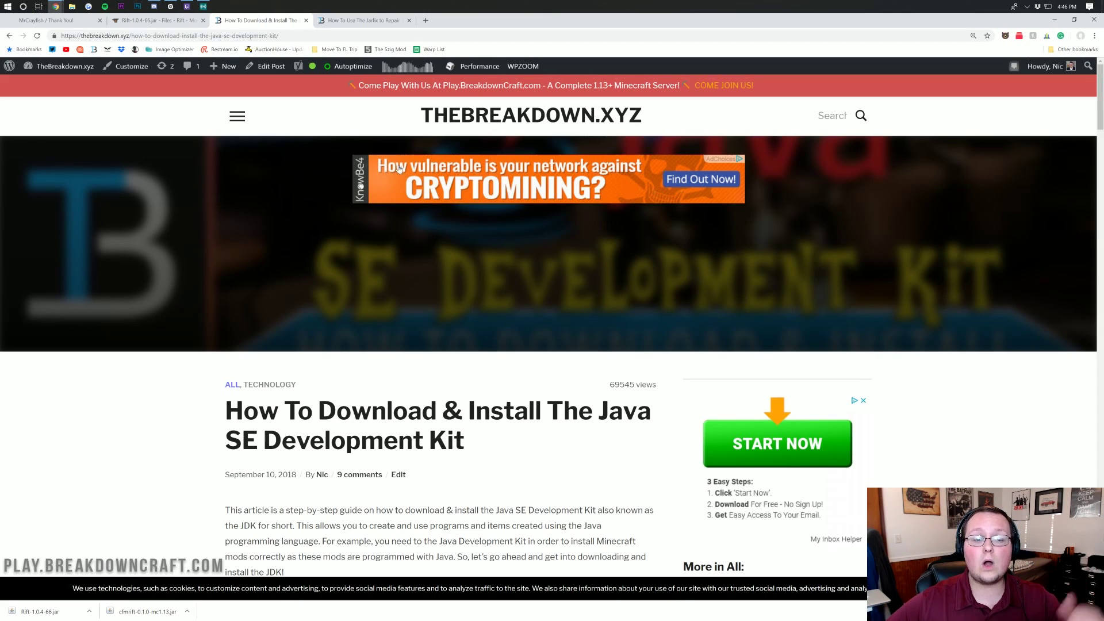
{"action": "left_click", "coordinate": [363, 20]}
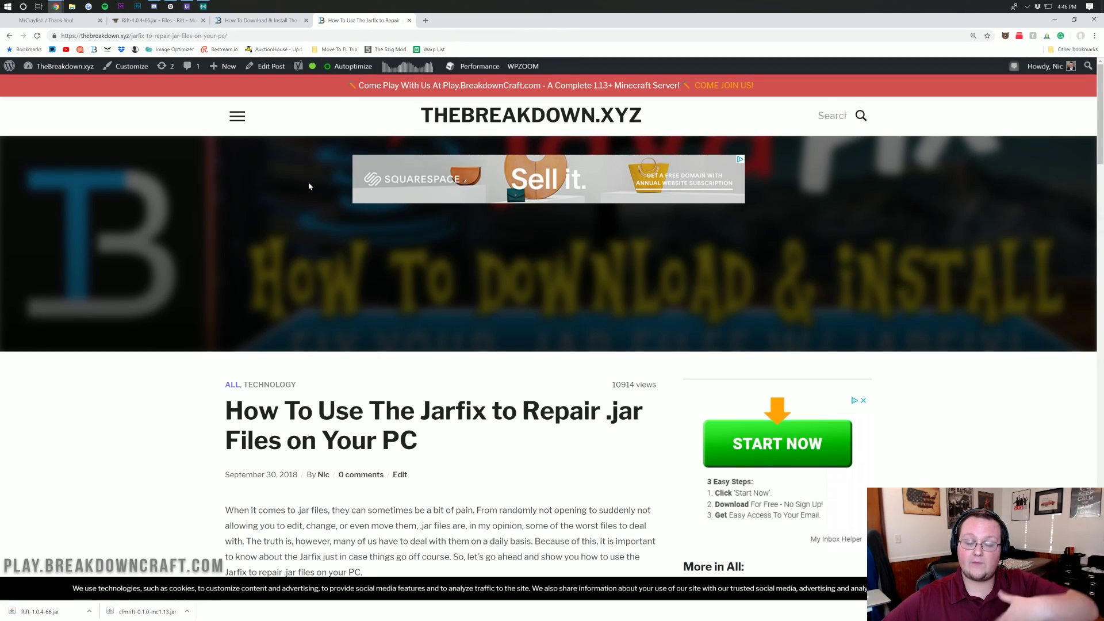
{"action": "scroll", "coordinate": [380, 252], "scroll_direction": "down", "scroll_amount": 2}
{"action": "scroll", "coordinate": [381, 253], "scroll_direction": "down", "scroll_amount": 2}
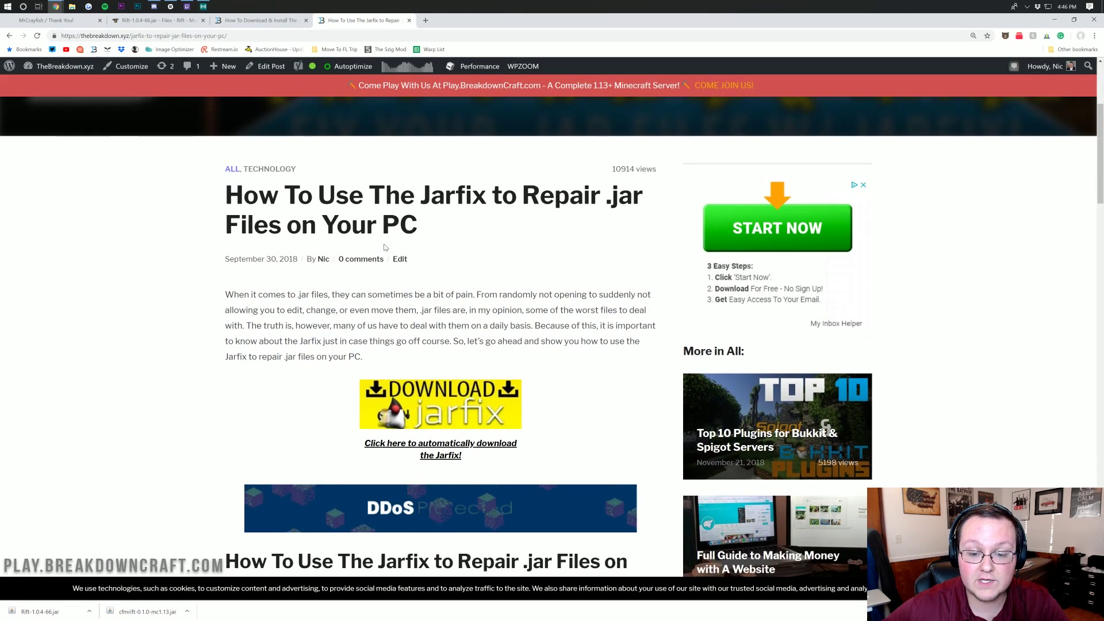
{"action": "scroll", "coordinate": [384, 247], "scroll_direction": "down", "scroll_amount": 2}
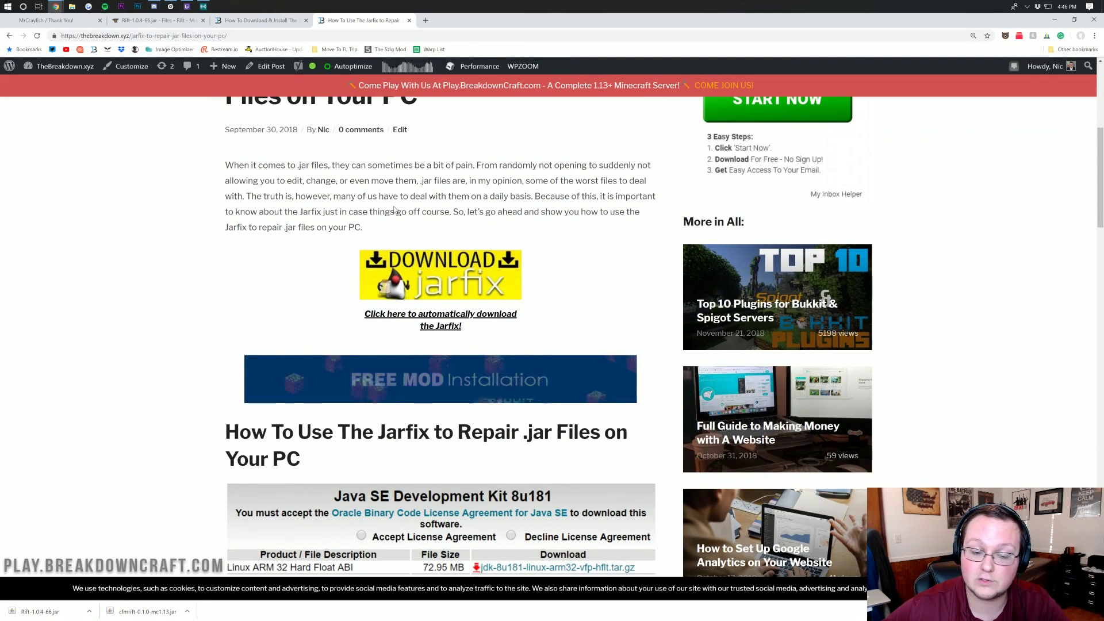
{"action": "scroll", "coordinate": [395, 212], "scroll_direction": "down", "scroll_amount": 1}
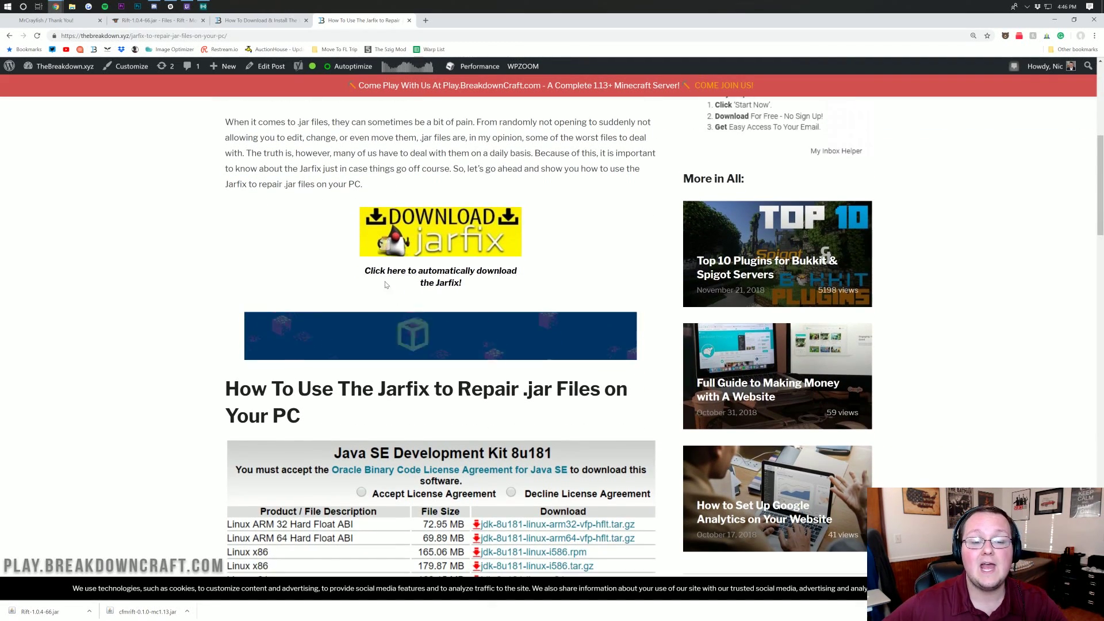
{"action": "scroll", "coordinate": [438, 235], "scroll_direction": "down", "scroll_amount": 3}
{"action": "scroll", "coordinate": [431, 260], "scroll_direction": "down", "scroll_amount": 3}
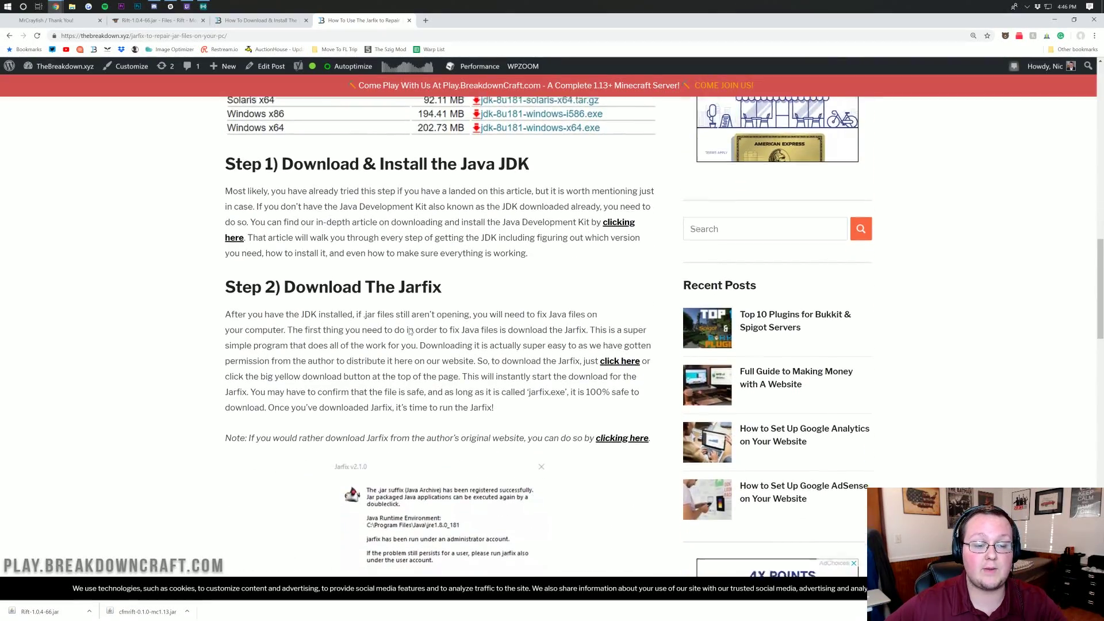
{"action": "scroll", "coordinate": [420, 305], "scroll_direction": "down", "scroll_amount": 2}
{"action": "scroll", "coordinate": [419, 305], "scroll_direction": "up", "scroll_amount": 4}
{"action": "scroll", "coordinate": [420, 306], "scroll_direction": "up", "scroll_amount": 3}
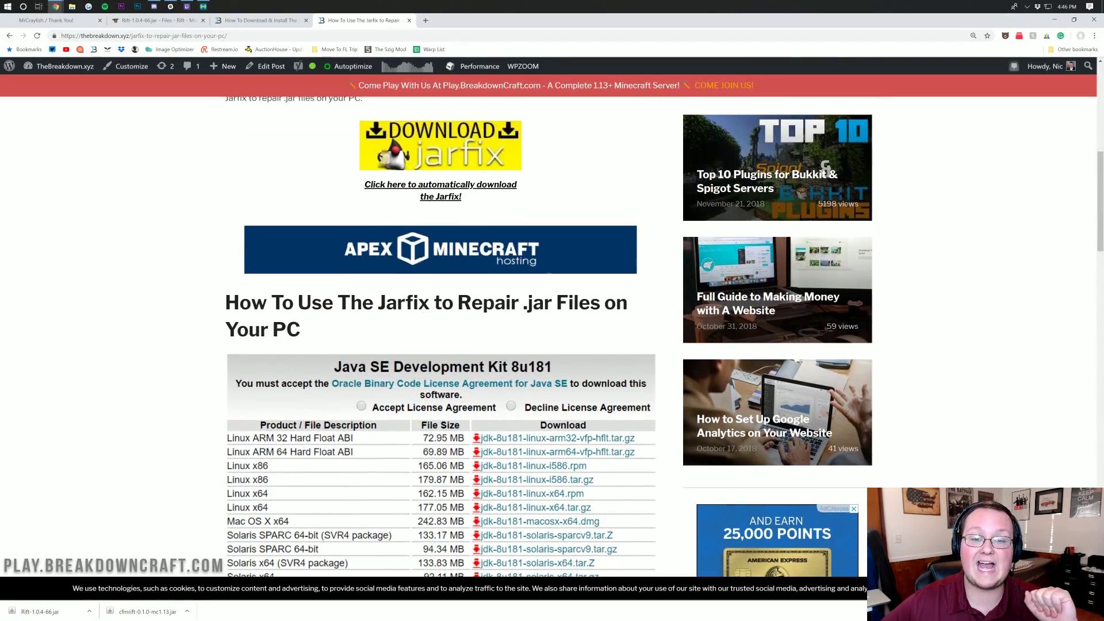
{"action": "scroll", "coordinate": [419, 301], "scroll_direction": "up", "scroll_amount": 4}
{"action": "scroll", "coordinate": [420, 302], "scroll_direction": "up", "scroll_amount": 2}
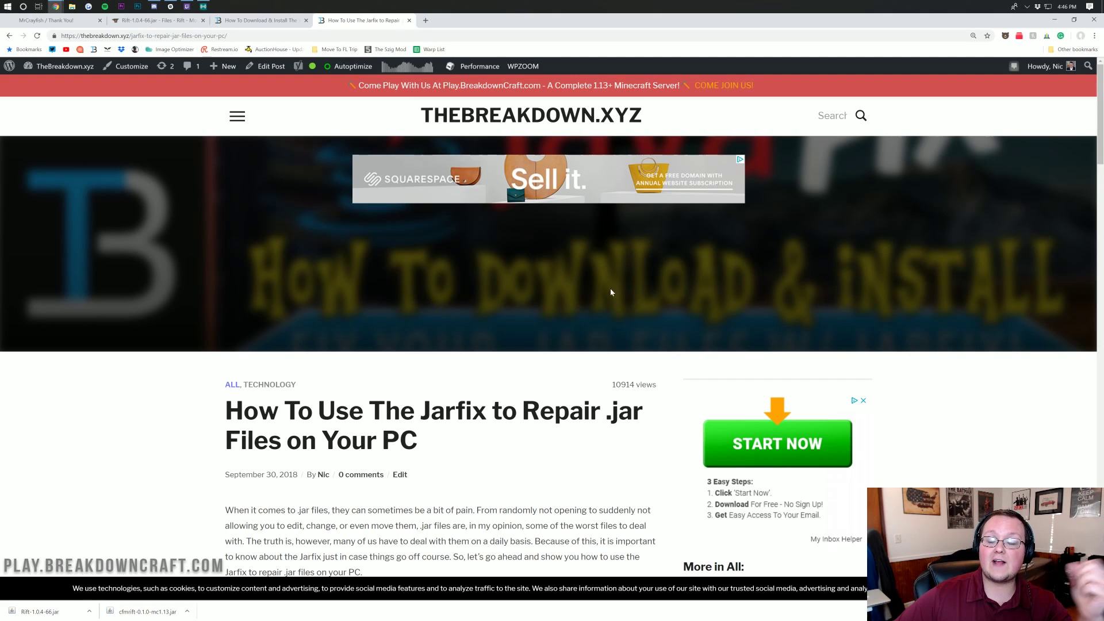
Step: Rerun the Rift jar with Java and dismiss the 'successfully installed' confirmation
{"action": "left_click", "coordinate": [1055, 19]}
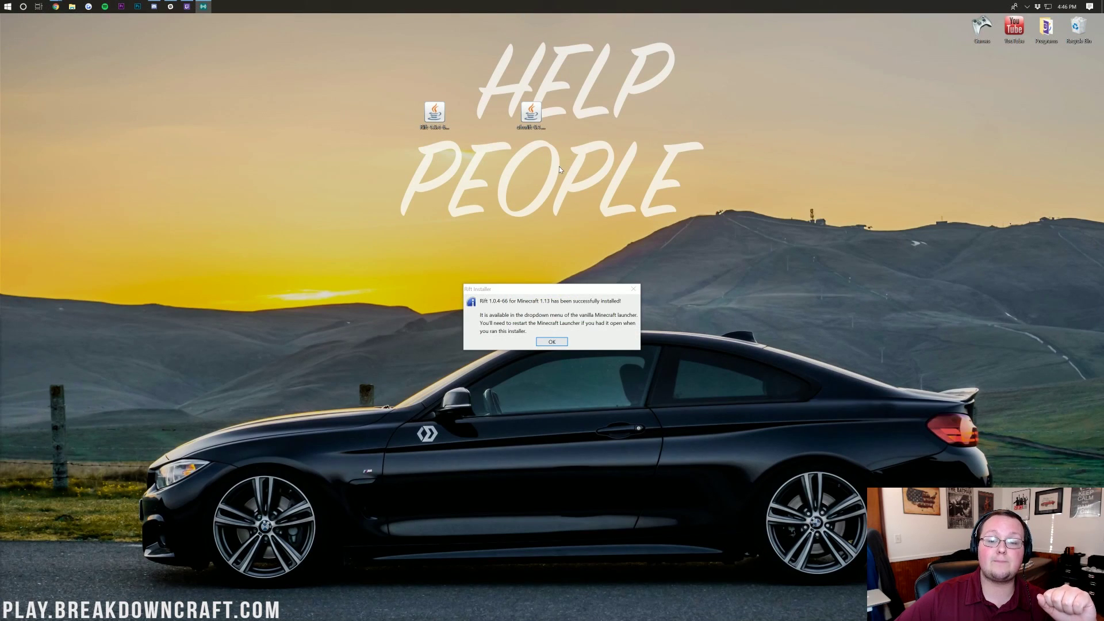
{"action": "right_click", "coordinate": [526, 117]}
{"action": "right_click", "coordinate": [446, 113]}
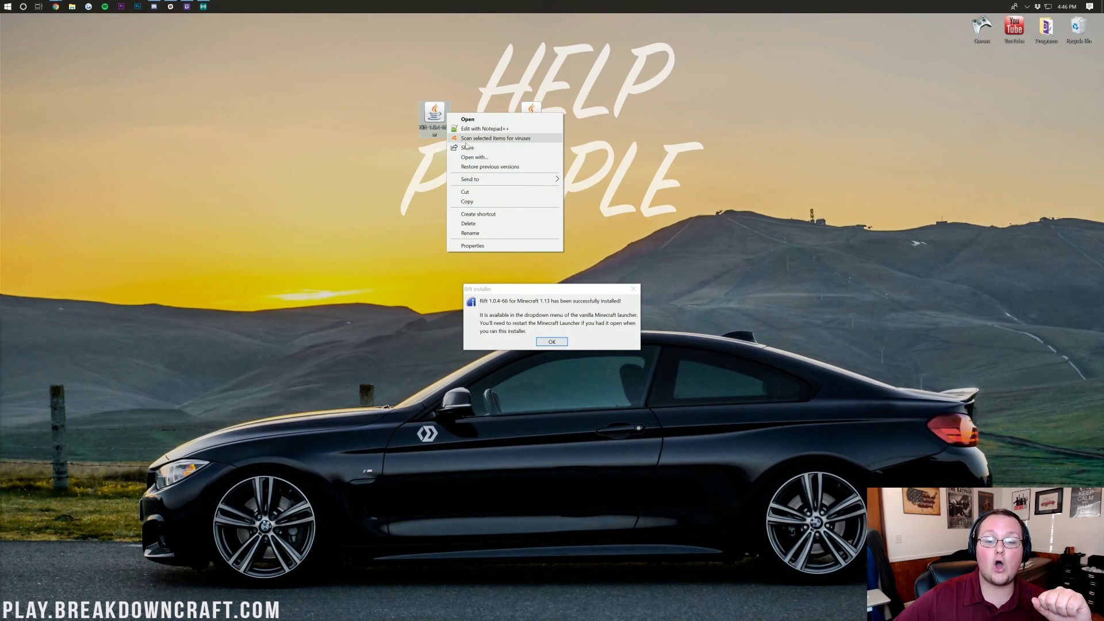
{"action": "left_click", "coordinate": [473, 157]}
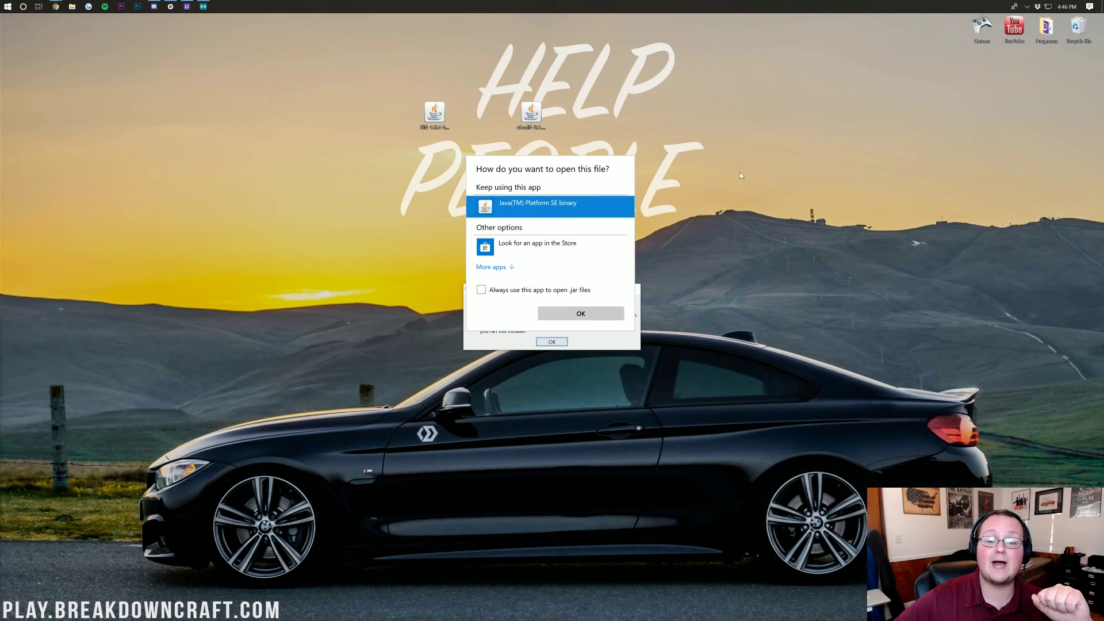
{"action": "left_click", "coordinate": [581, 314]}
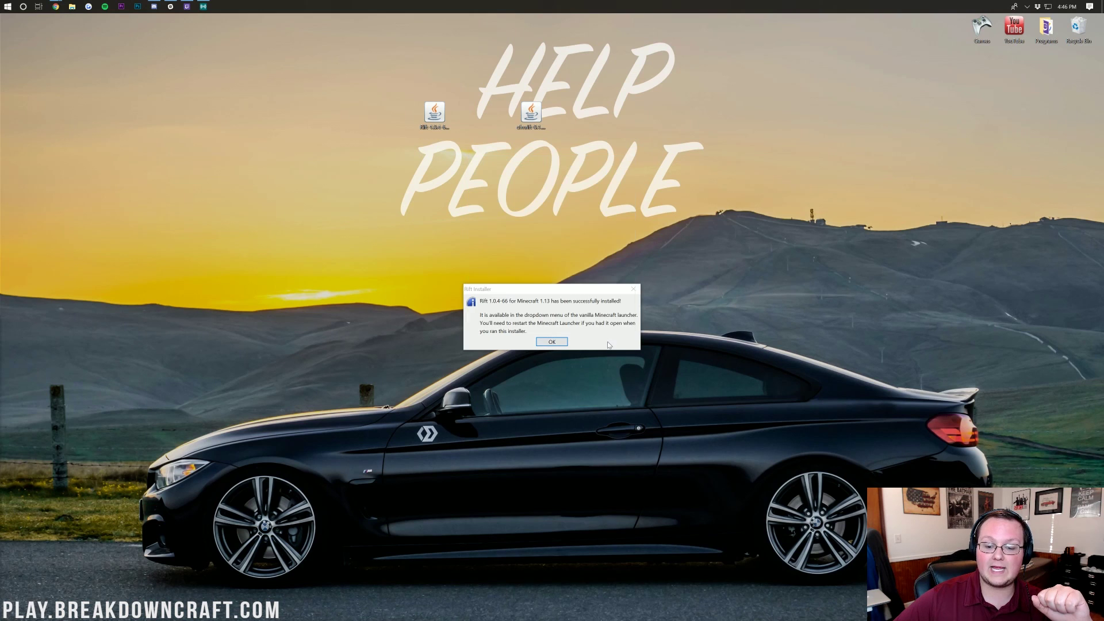
{"action": "left_click_drag", "start_coordinate": [514, 295], "coordinate": [497, 167]}
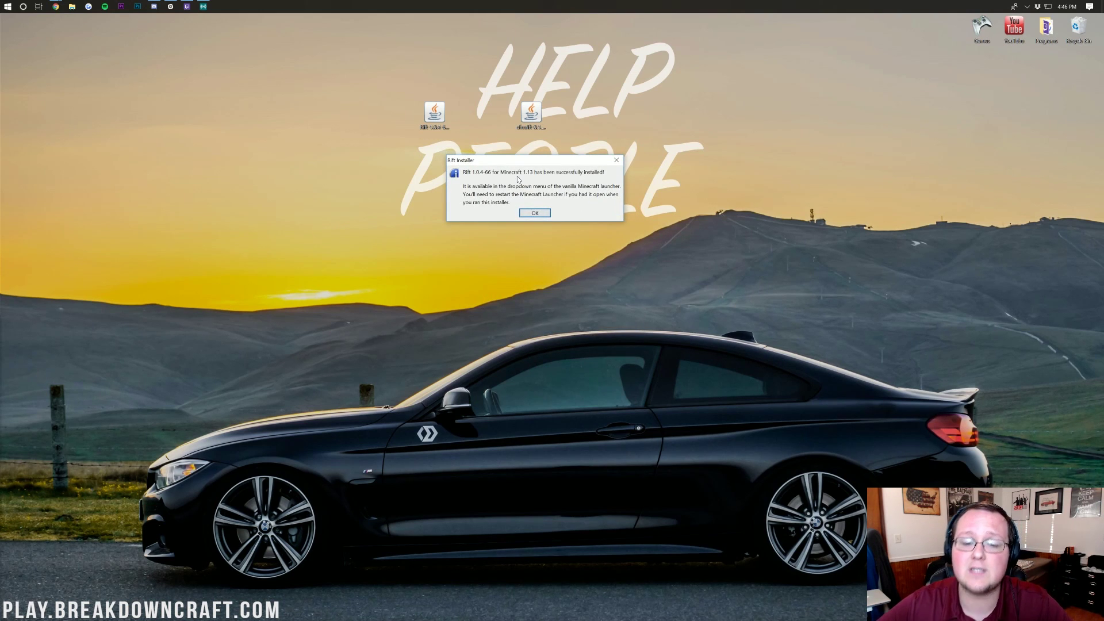
{"action": "left_click", "coordinate": [536, 213]}
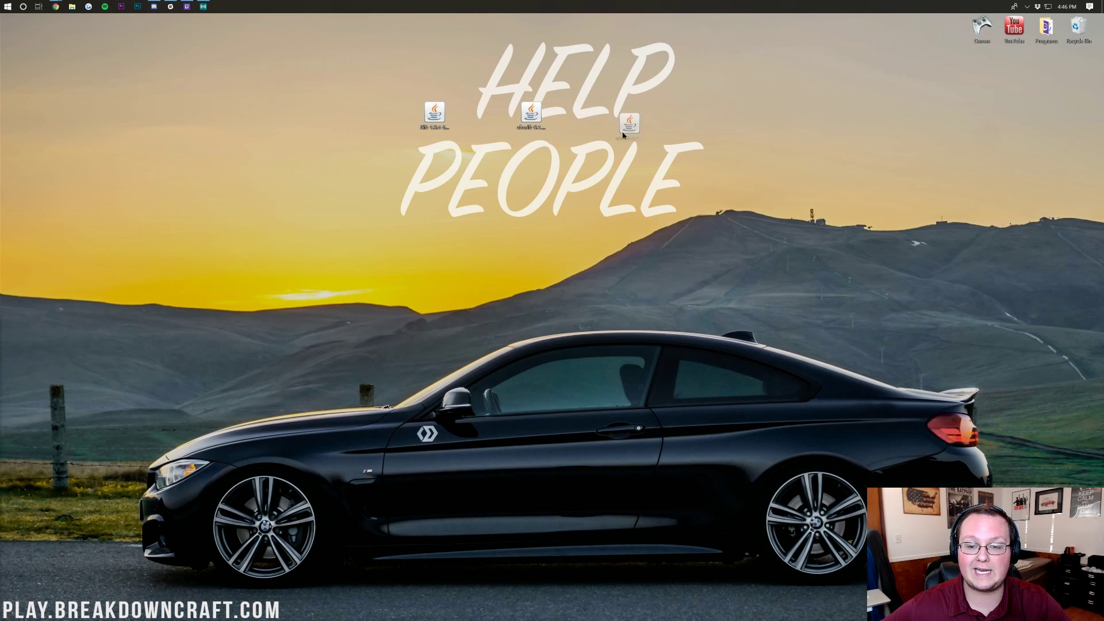
Step: Launch Run from the Start menu and enter %appdata% to reach the Roaming folder
{"action": "left_click_drag", "start_coordinate": [610, 128], "coordinate": [635, 135]}
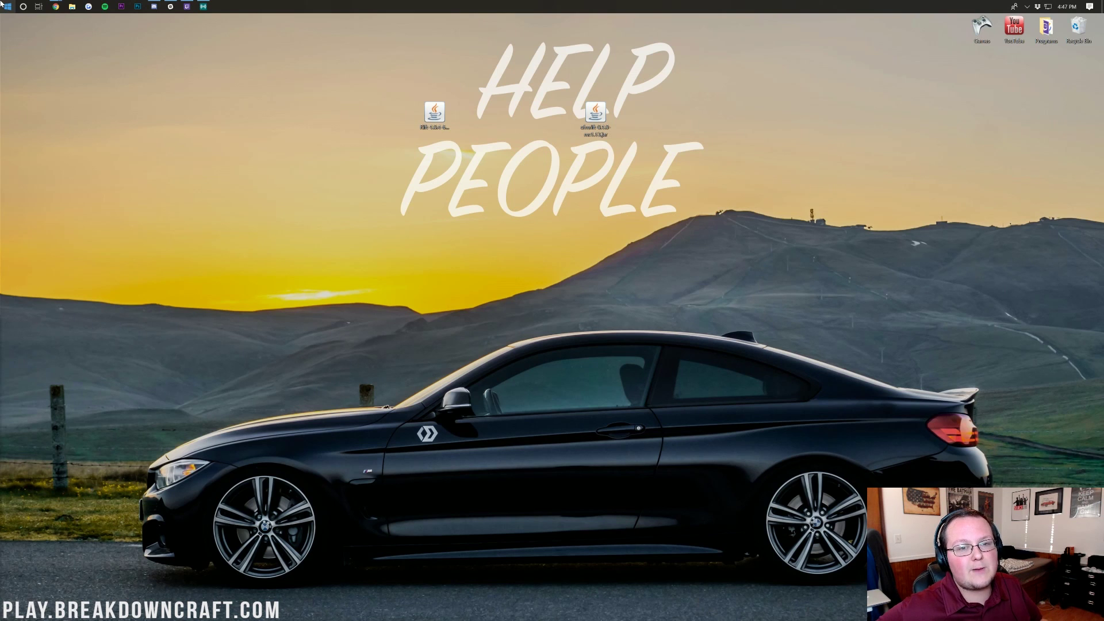
{"action": "key", "text": "super"}
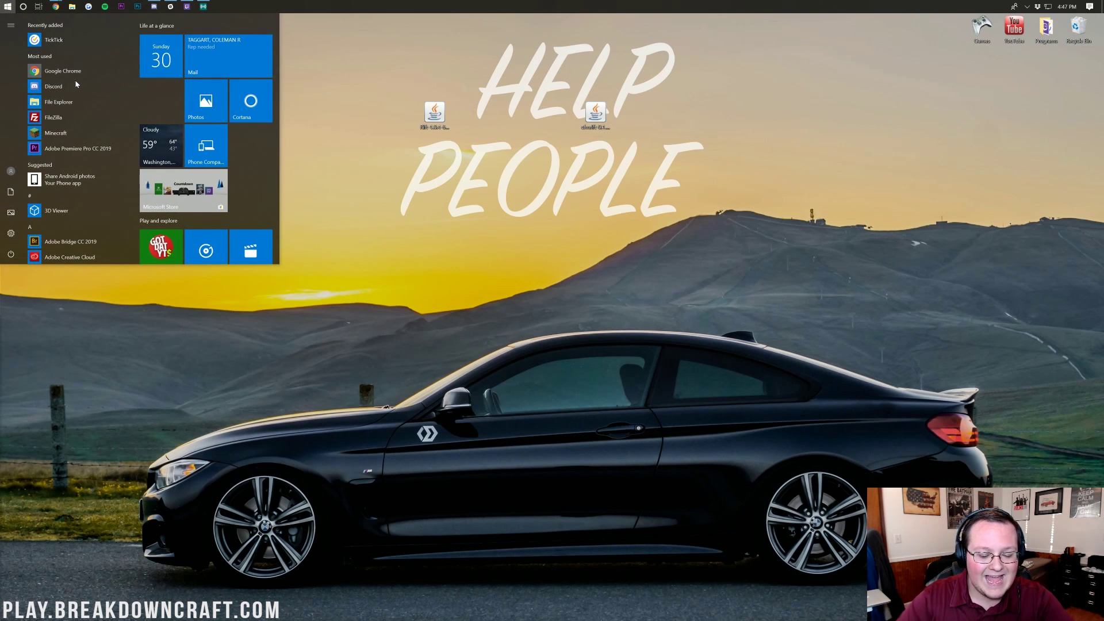
{"action": "type", "text": "run"}
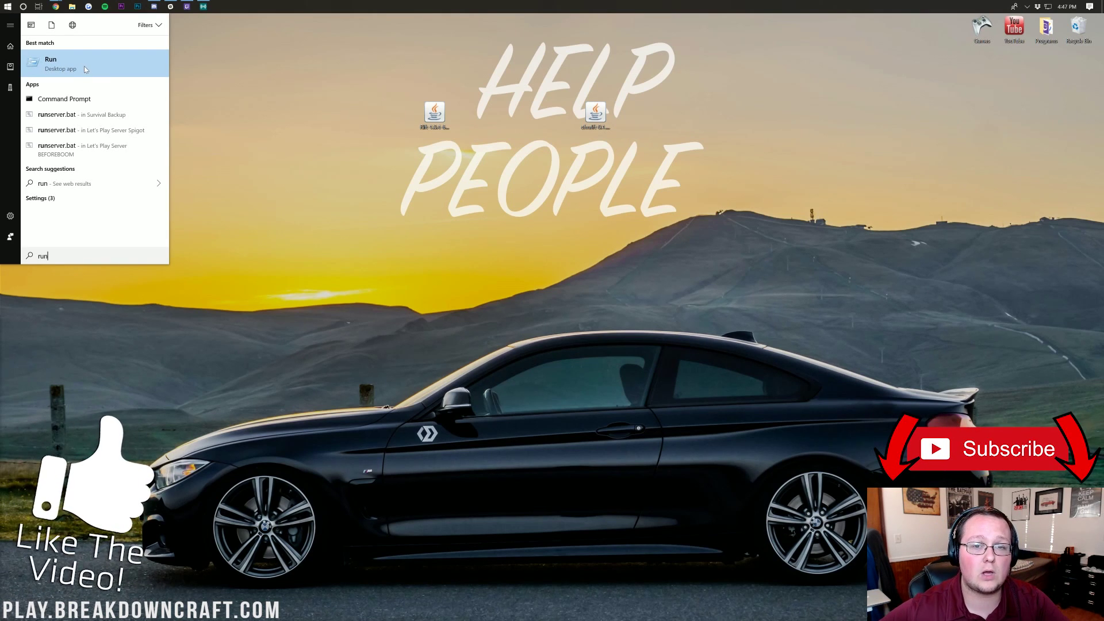
{"action": "left_click", "coordinate": [70, 65]}
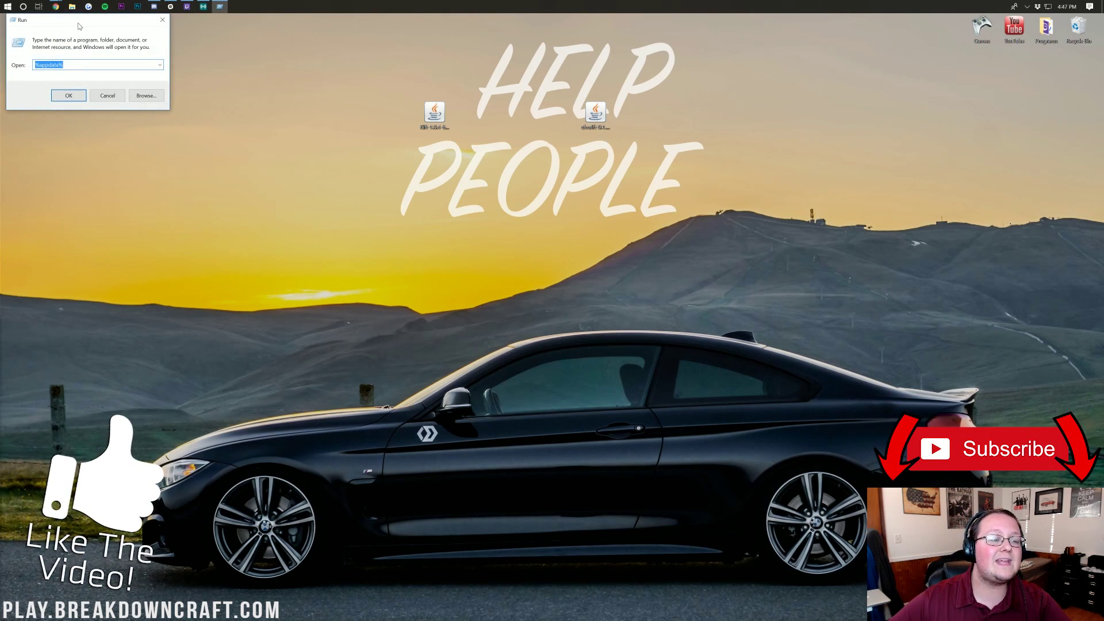
{"action": "mouse_move", "coordinate": [87, 35]}
{"action": "left_mouse_down"}
{"action": "mouse_move", "coordinate": [417, 97]}
{"action": "mouse_move", "coordinate": [460, 90]}
{"action": "left_mouse_up"}
{"action": "key", "text": "BackSpace"}
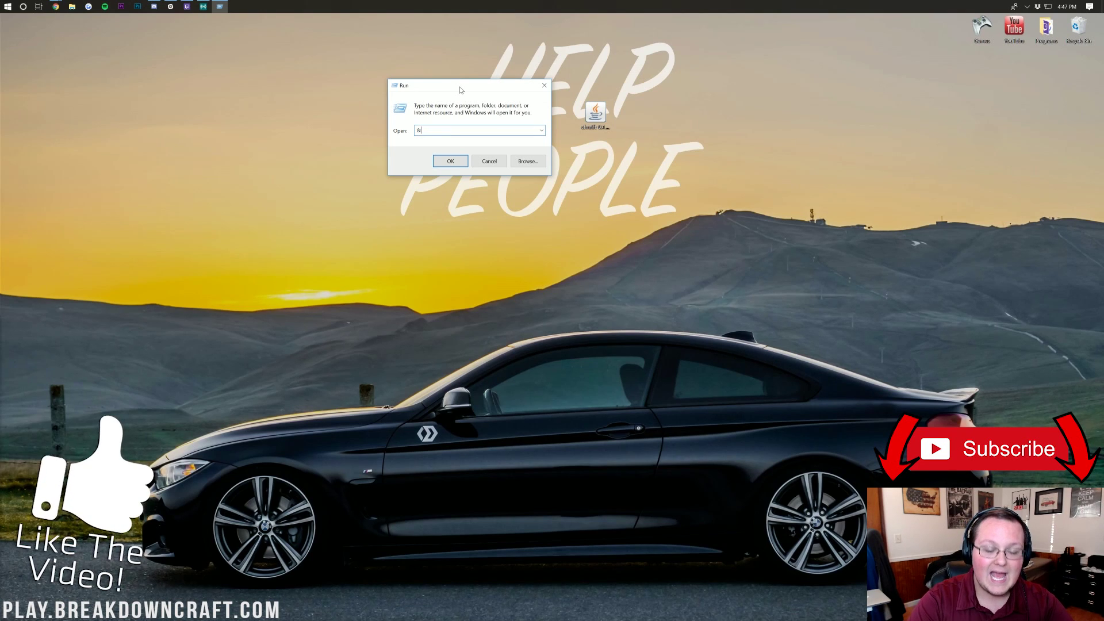
{"action": "type", "text": "%appdata"}
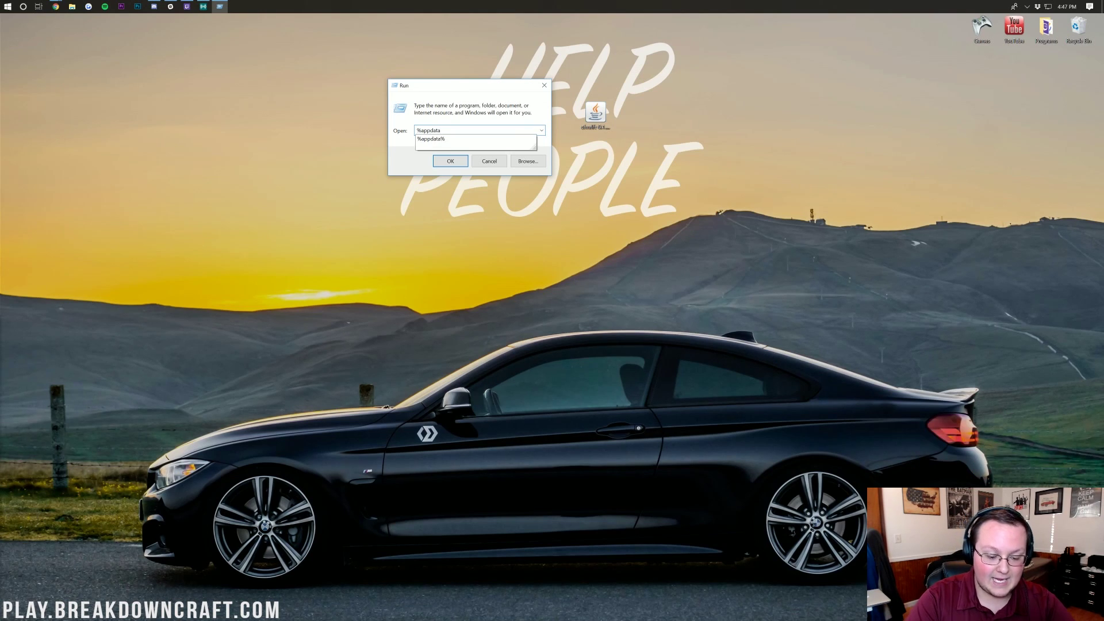
{"action": "type", "text": "%"}
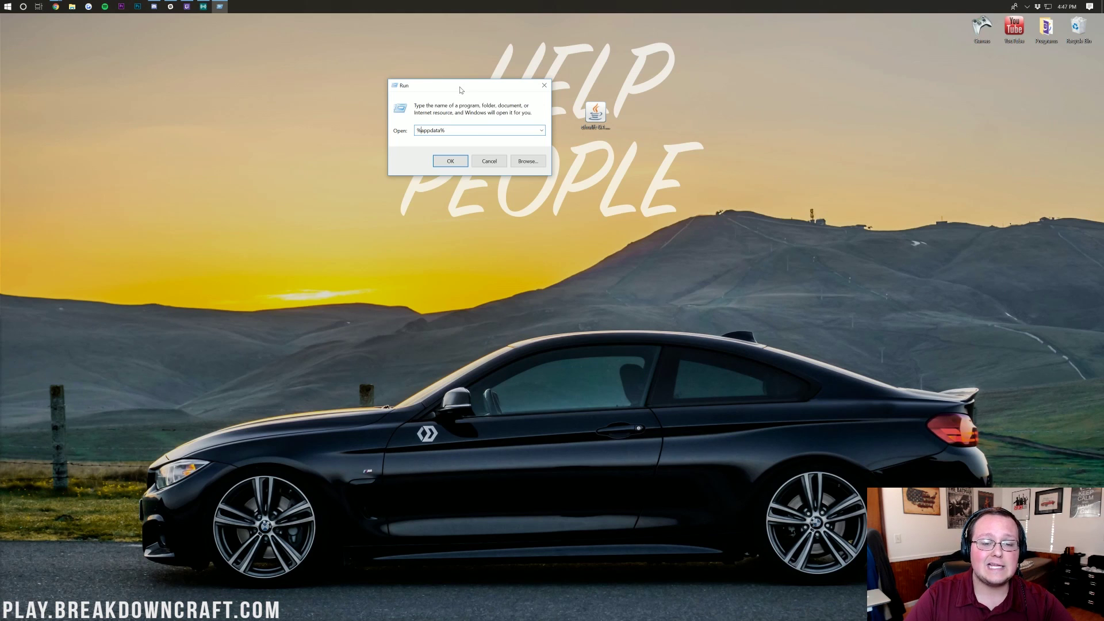
{"action": "key", "text": "Return"}
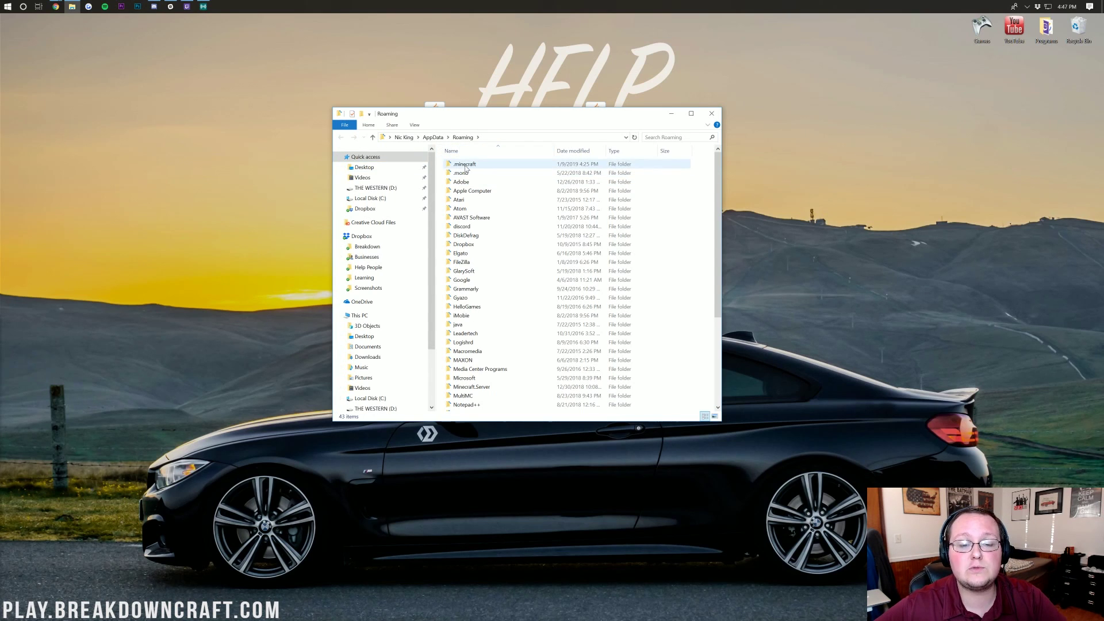
Step: In .minecraft, delete the old mods folder and create a new mods folder
{"action": "double_click", "coordinate": [465, 165]}
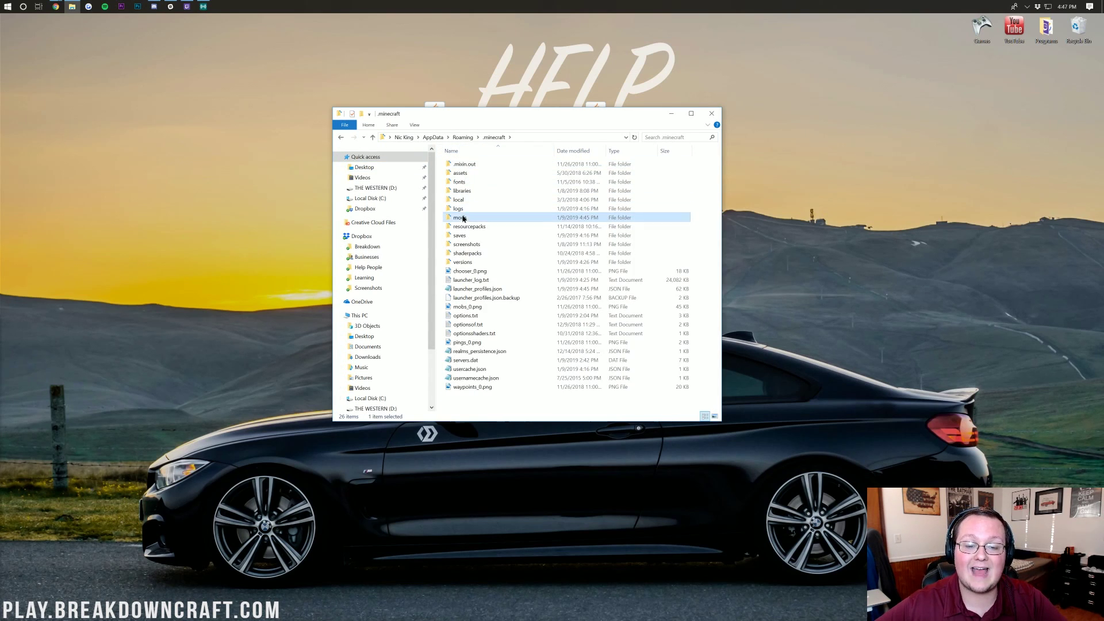
{"action": "left_click_drag", "start_coordinate": [462, 218], "coordinate": [1076, 33]}
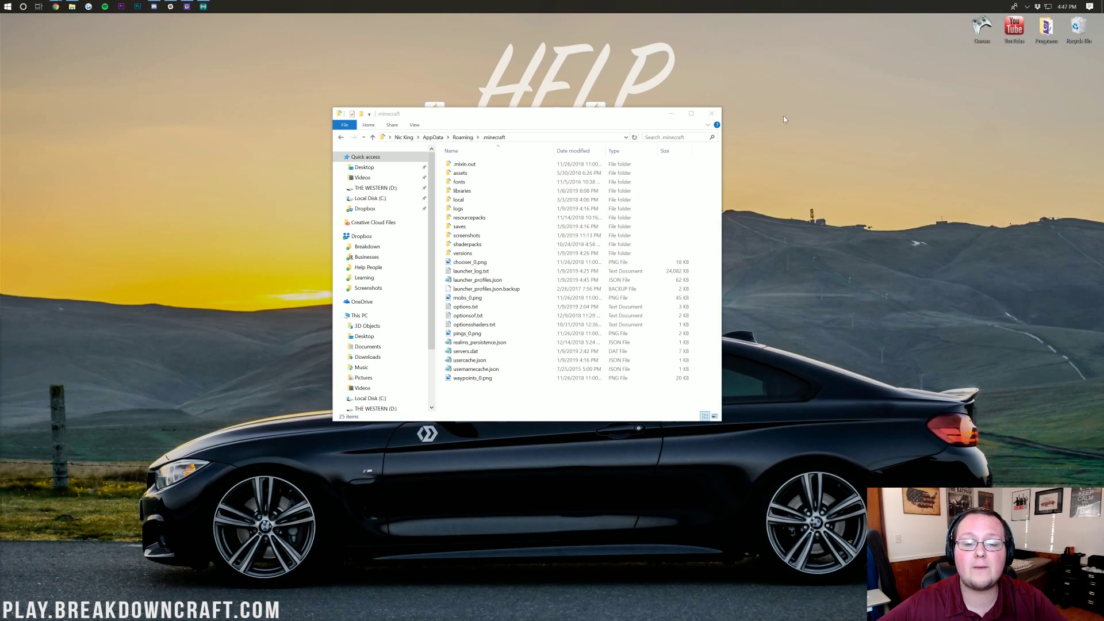
{"action": "left_click_drag", "start_coordinate": [557, 121], "coordinate": [569, 198]}
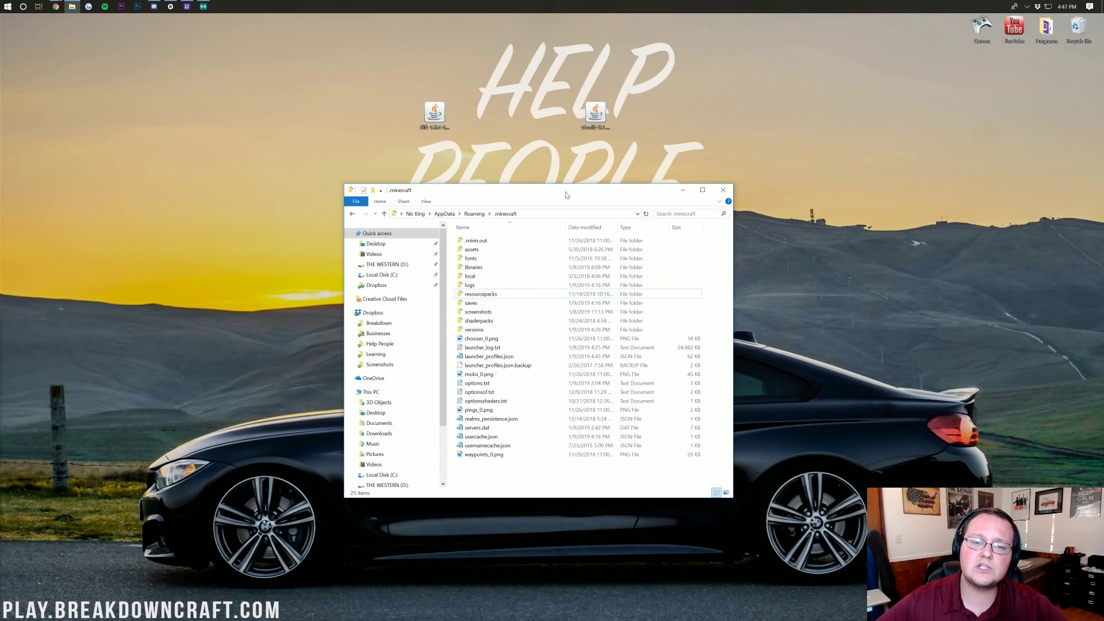
{"action": "left_click_drag", "start_coordinate": [481, 437], "coordinate": [486, 490]}
{"action": "right_click", "coordinate": [479, 474]}
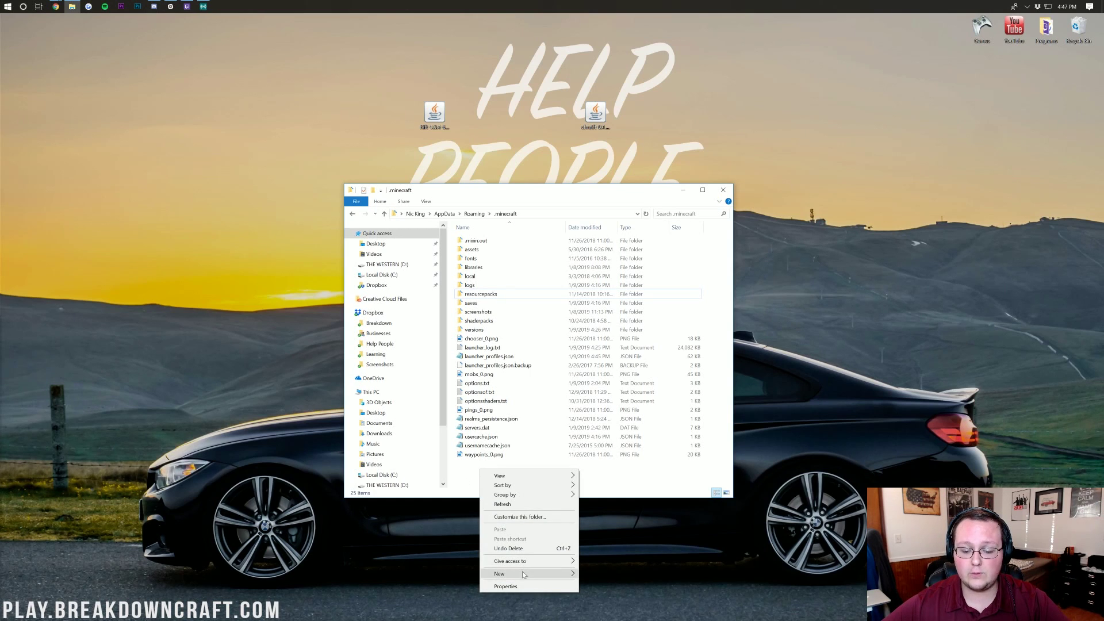
{"action": "mouse_move", "coordinate": [509, 574]}
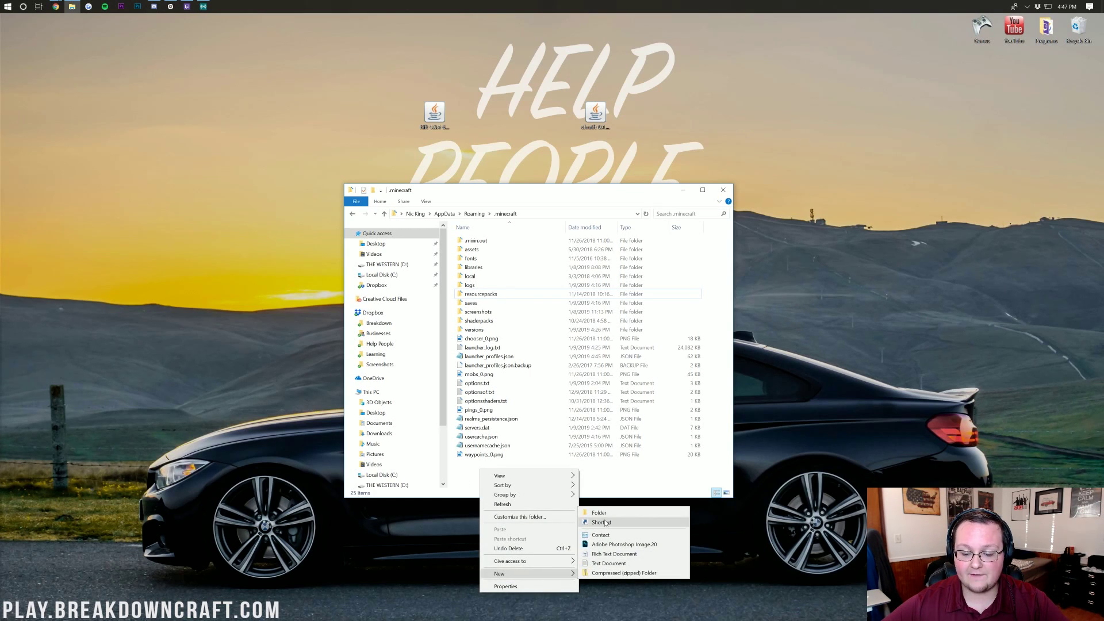
{"action": "left_click", "coordinate": [599, 513]}
{"action": "type", "text": "mods"}
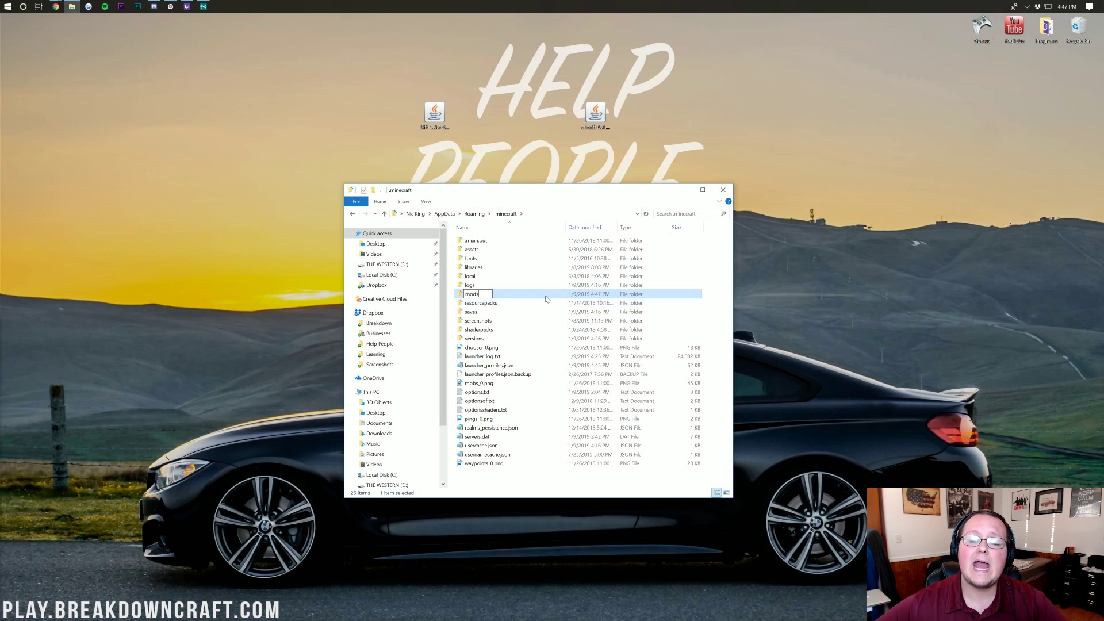
Step: Copy the furniture mod jar into the new mods folder and open the Games folder
{"action": "double_click", "coordinate": [517, 295]}
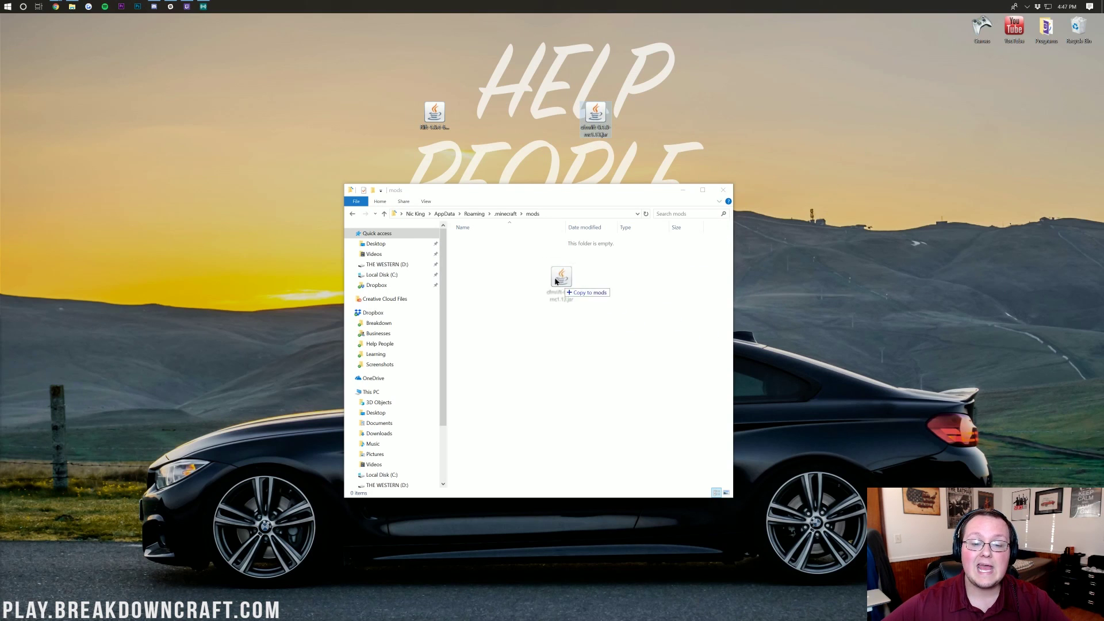
{"action": "left_click_drag", "start_coordinate": [643, 126], "coordinate": [547, 276]}
{"action": "double_click", "coordinate": [982, 33]}
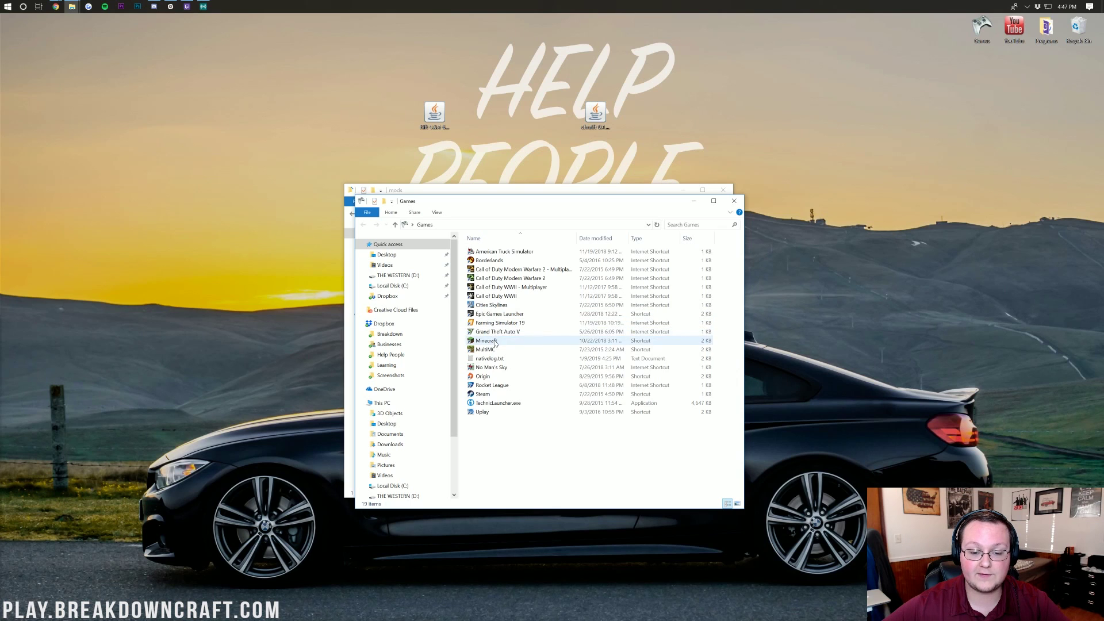
Step: Start the Minecraft Launcher and play the Rift 1.13-rift-1.0.4-66 profile
{"action": "double_click", "coordinate": [492, 349]}
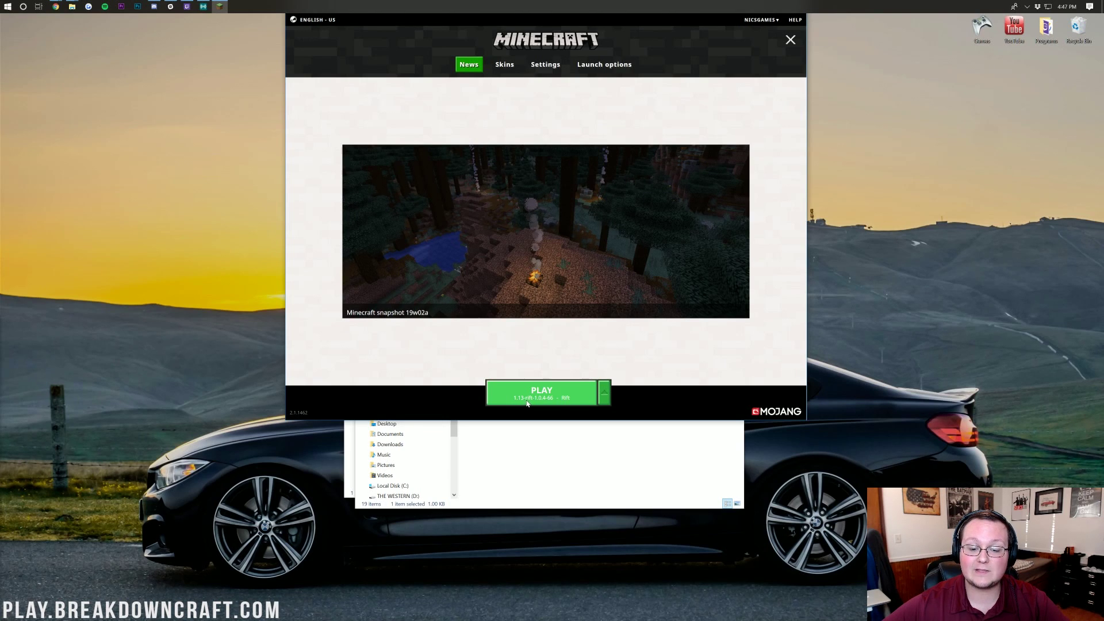
{"action": "left_click", "coordinate": [605, 397]}
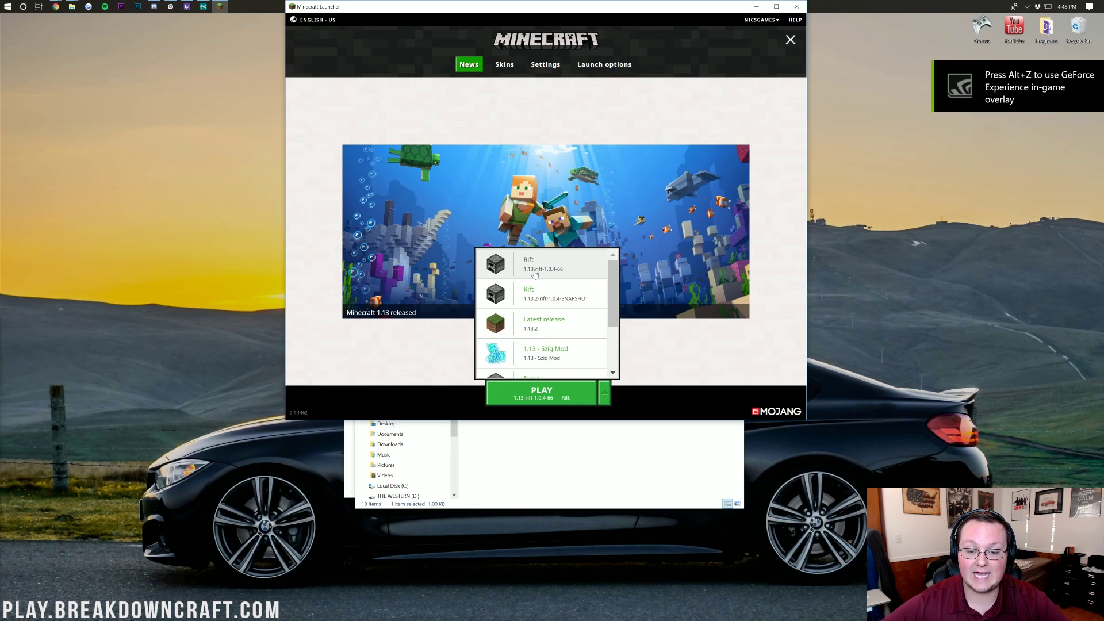
{"action": "left_click", "coordinate": [522, 273]}
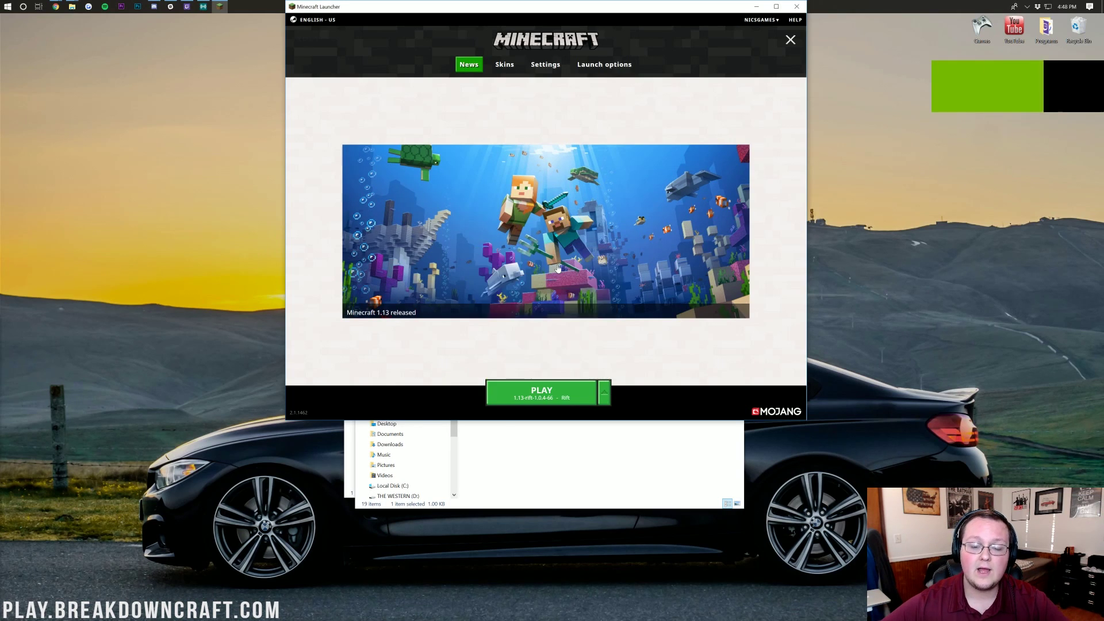
{"action": "left_click", "coordinate": [541, 390]}
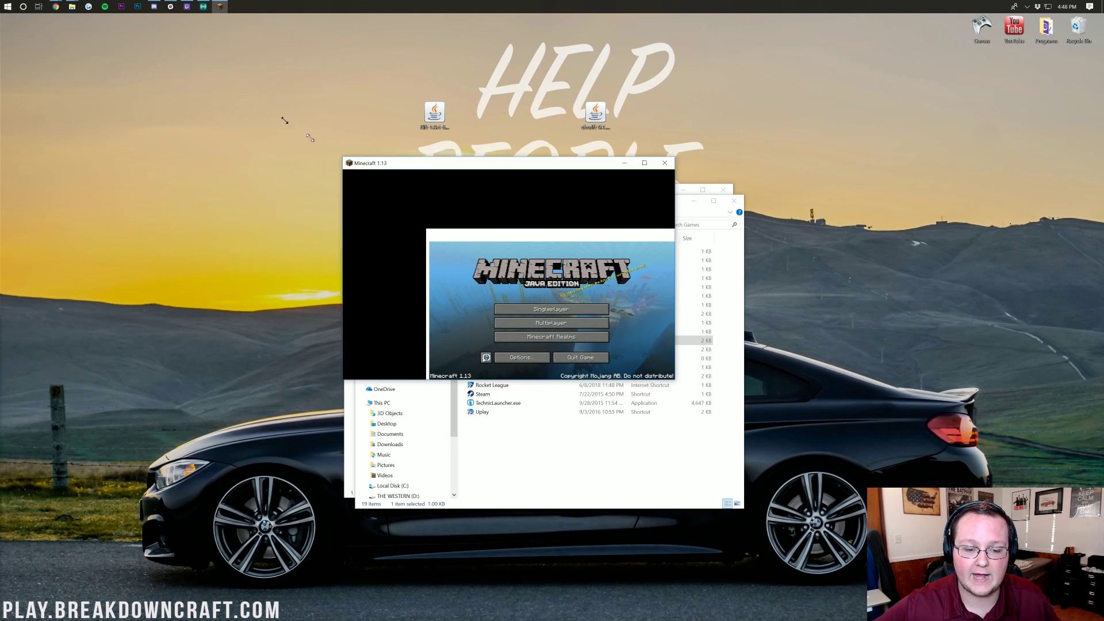
Step: From Singleplayer, create a Creative world named 'MrCrayFish's Furniture MOd'
{"action": "mouse_move", "coordinate": [431, 229]}
{"action": "left_mouse_down"}
{"action": "mouse_move", "coordinate": [119, 39]}
{"action": "mouse_move", "coordinate": [386, 122]}
{"action": "mouse_move", "coordinate": [263, 115]}
{"action": "left_mouse_up"}
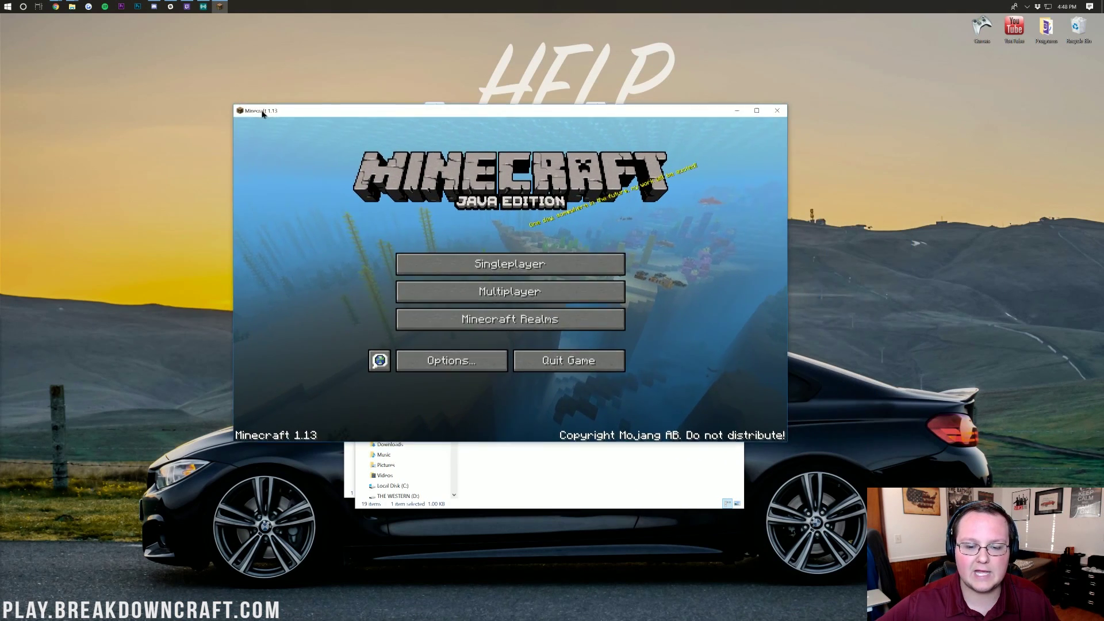
{"action": "left_click", "coordinate": [417, 258]}
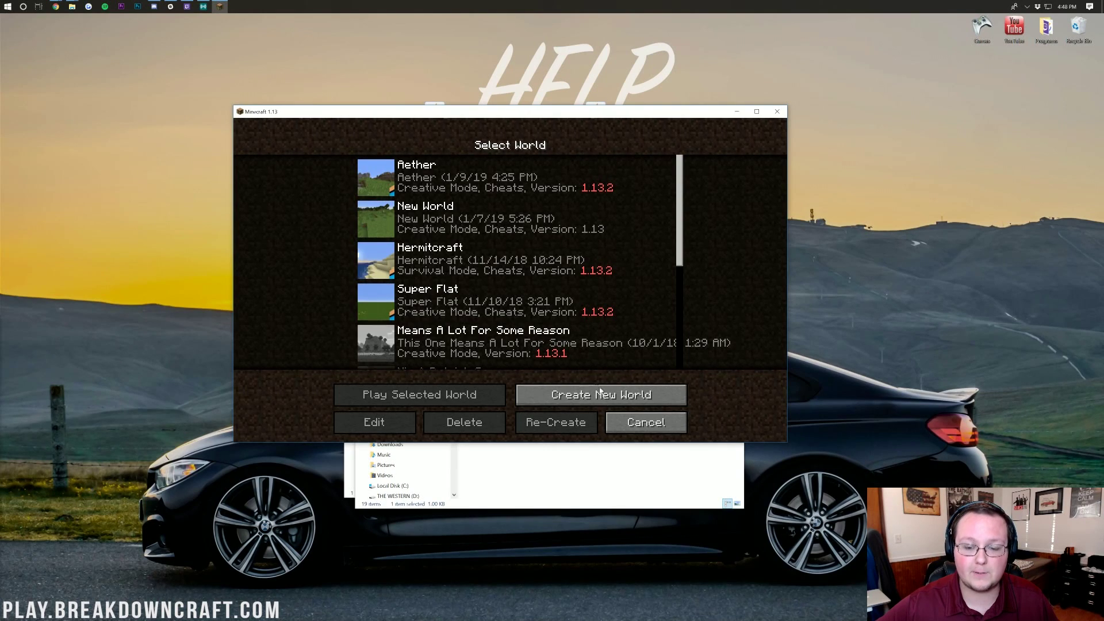
{"action": "left_click", "coordinate": [578, 397]}
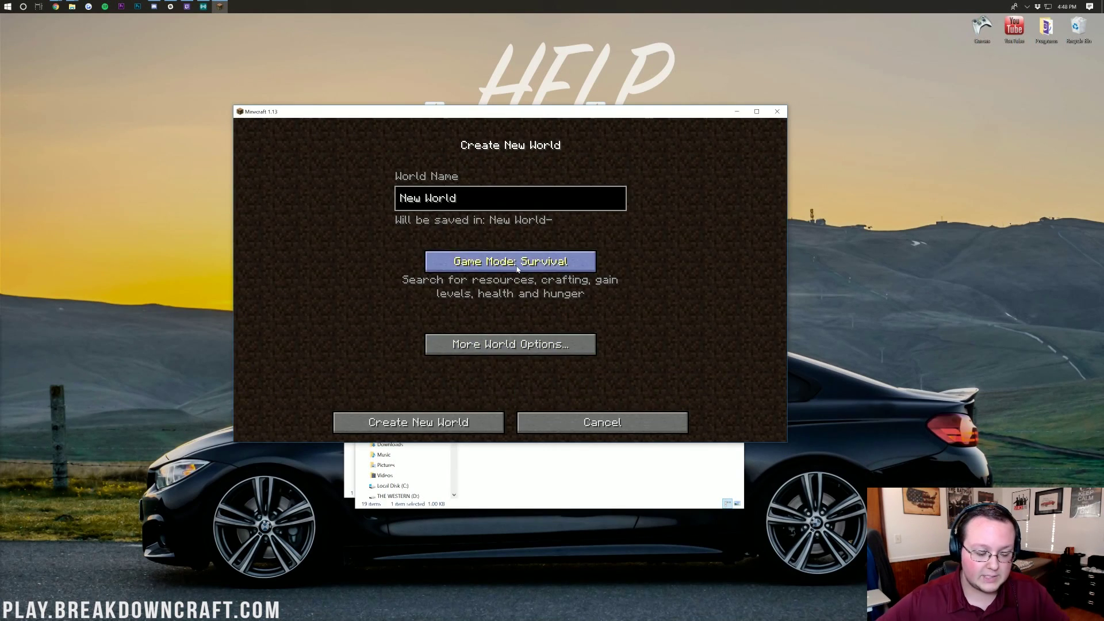
{"action": "type", "text": "MryCraf"}
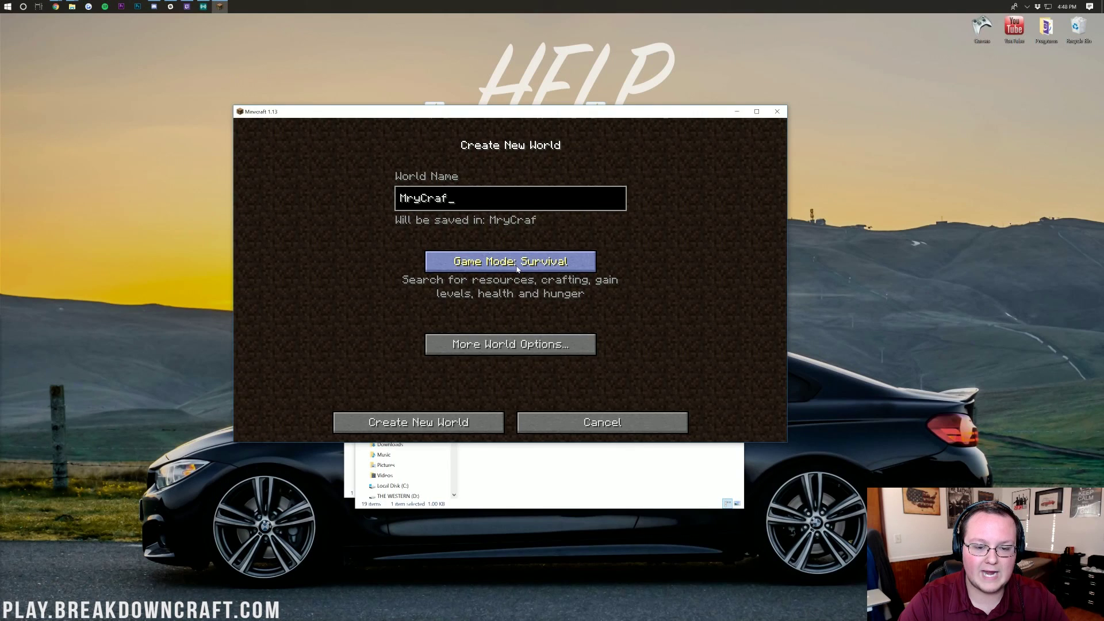
{"action": "key", "text": "ctrl+a"}
{"action": "type", "text": "MrCrayFish's Furniture MOd"}
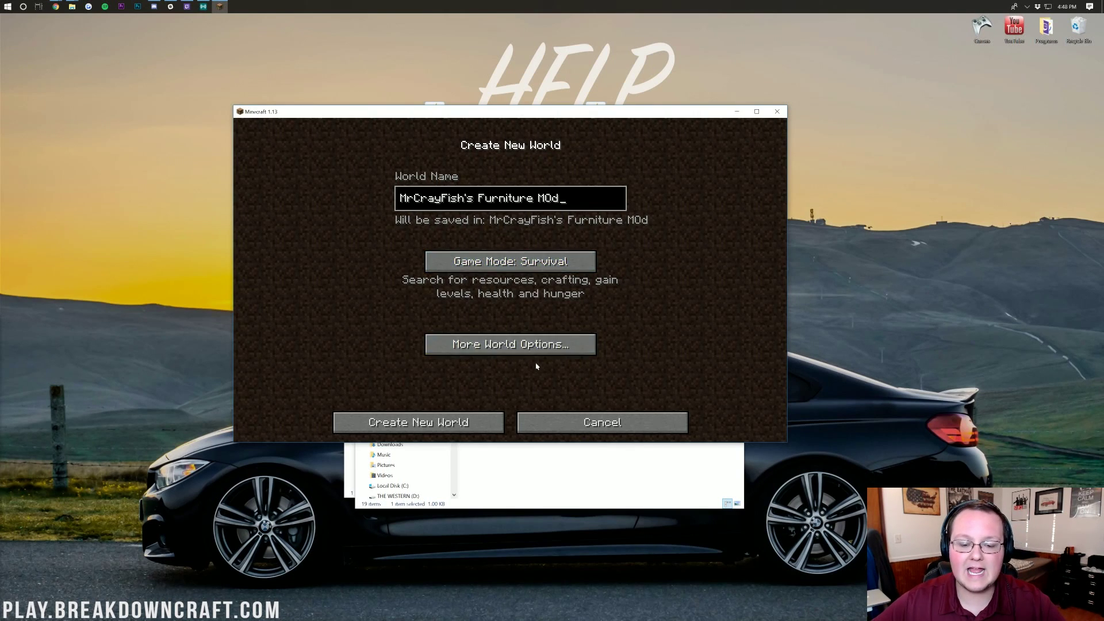
{"action": "left_click", "coordinate": [522, 262]}
{"action": "left_click", "coordinate": [464, 420]}
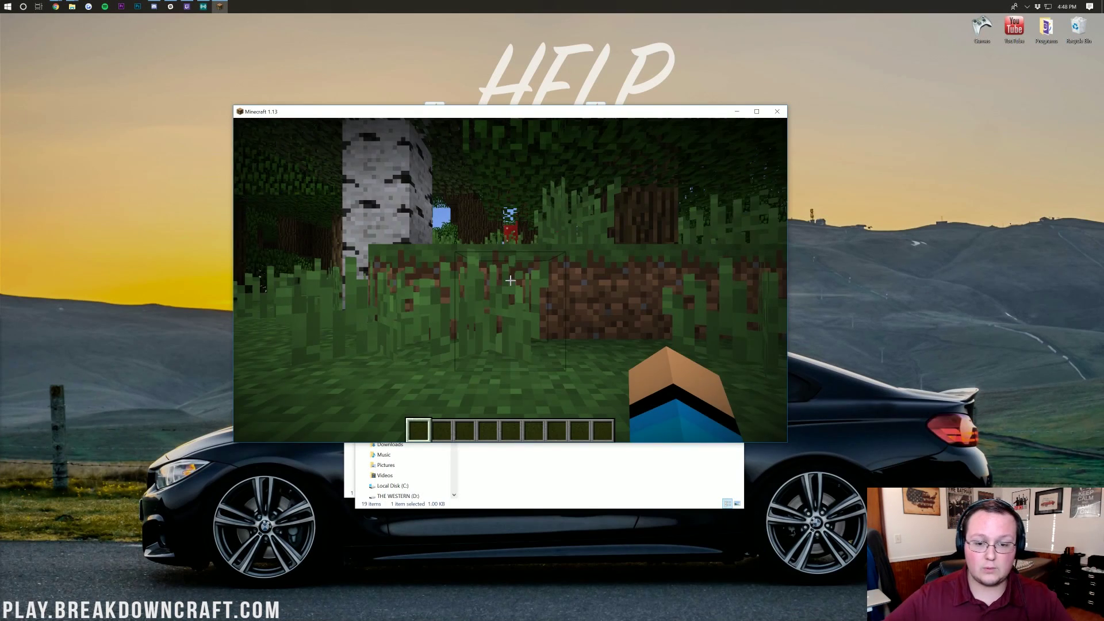
Step: Find the Green Modern Couch in Search Items and place a three-seat couch on the grass
{"action": "key", "text": "s"}
{"action": "key", "text": "e"}
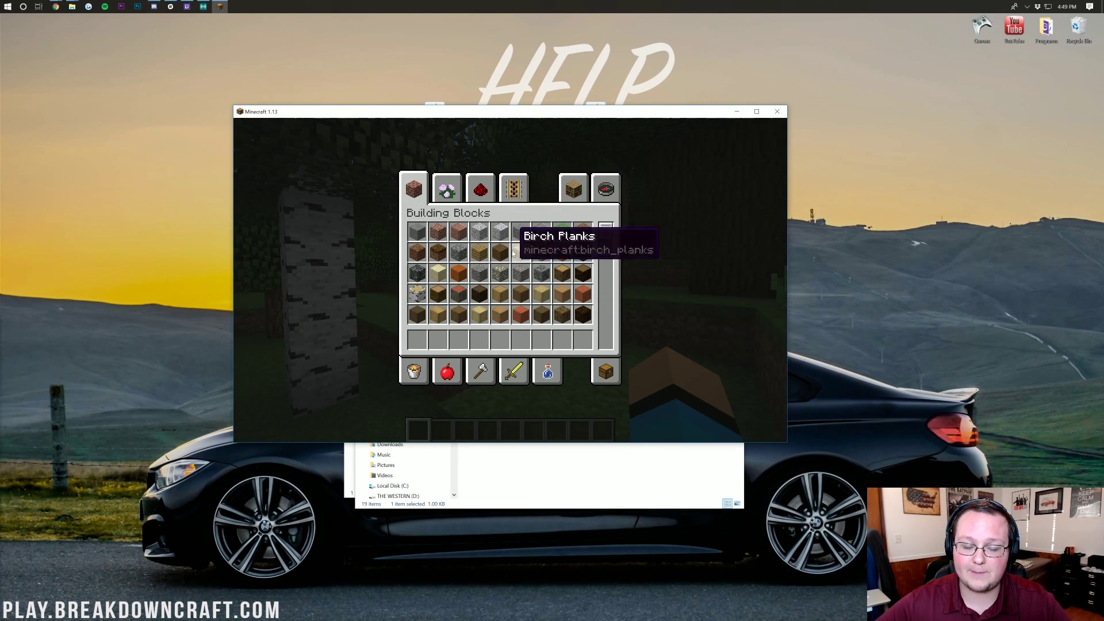
{"action": "left_click", "coordinate": [611, 187]}
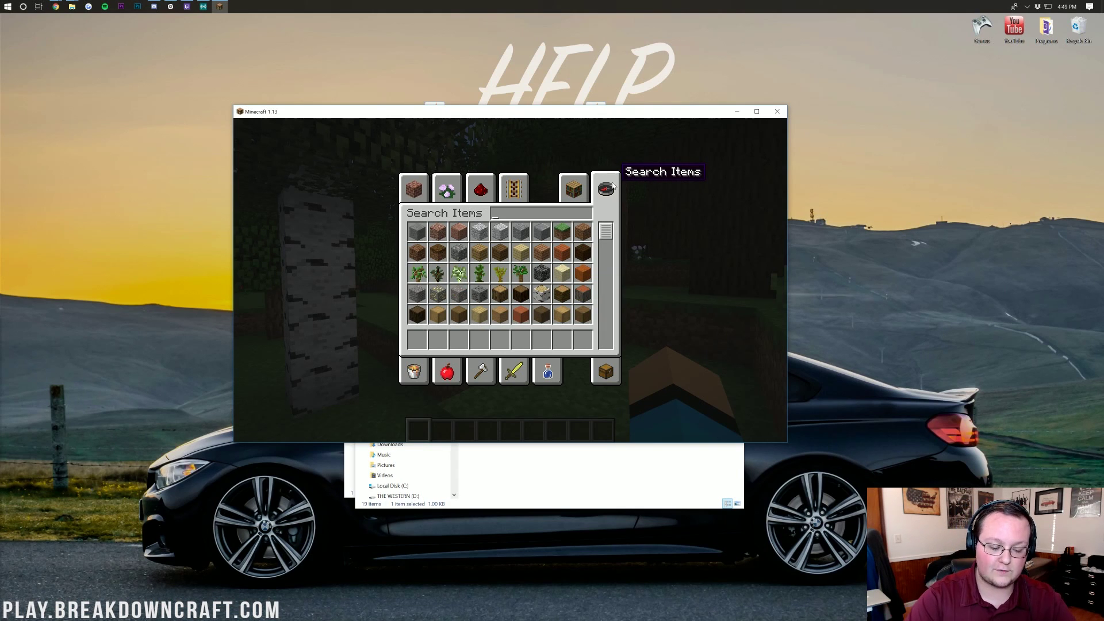
{"action": "type", "text": "cou"}
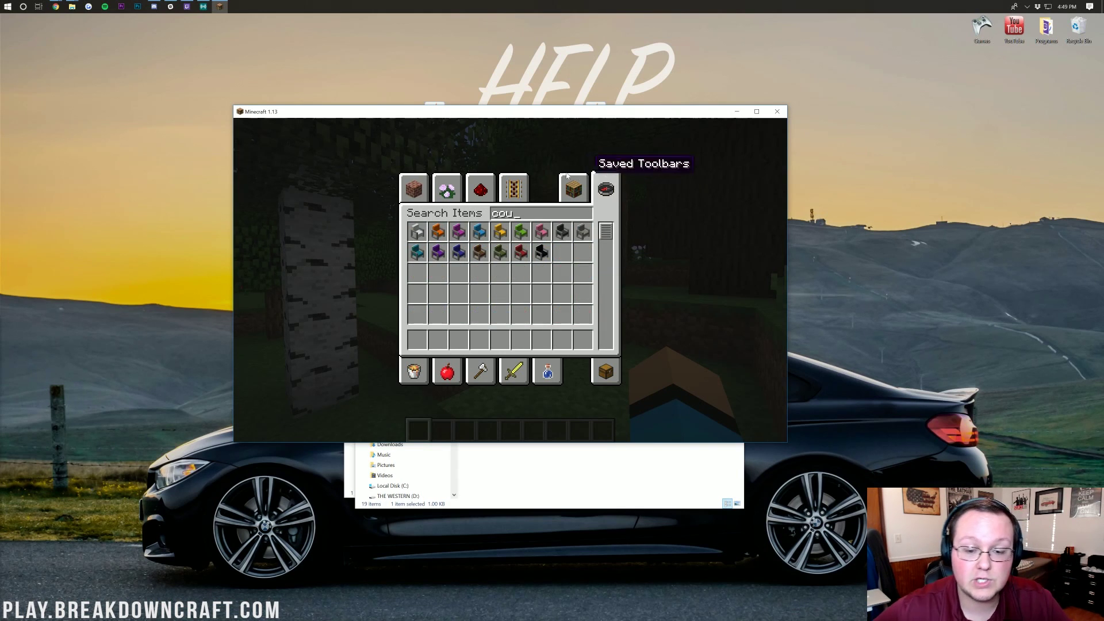
{"action": "left_click", "coordinate": [499, 252]}
{"action": "left_click", "coordinate": [541, 345]}
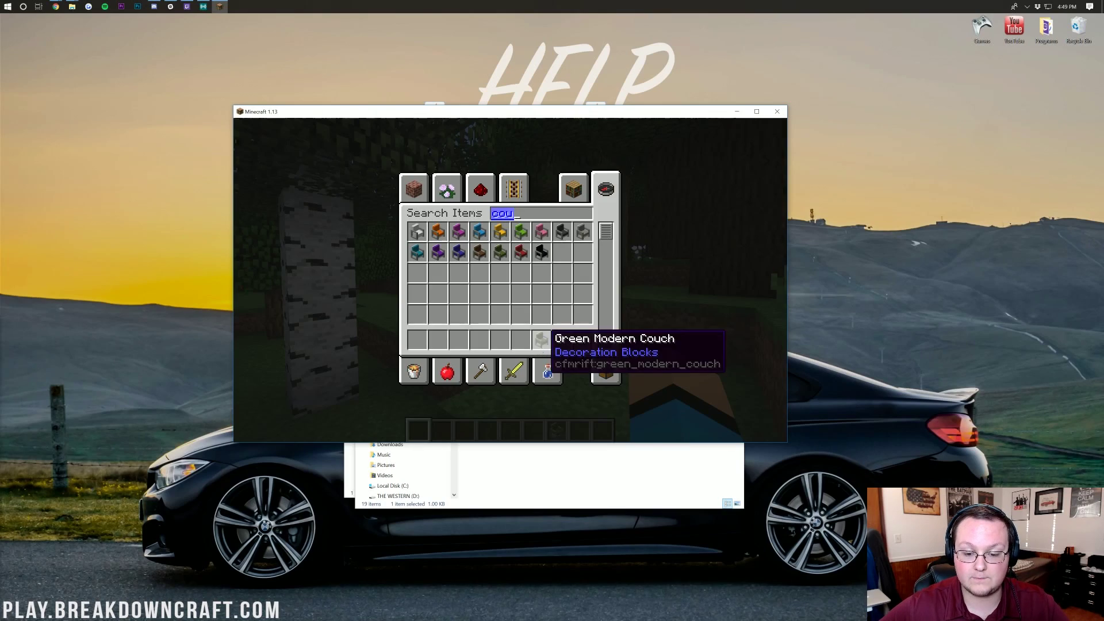
{"action": "key", "text": "Escape"}
{"action": "right_click", "coordinate": [510, 281]}
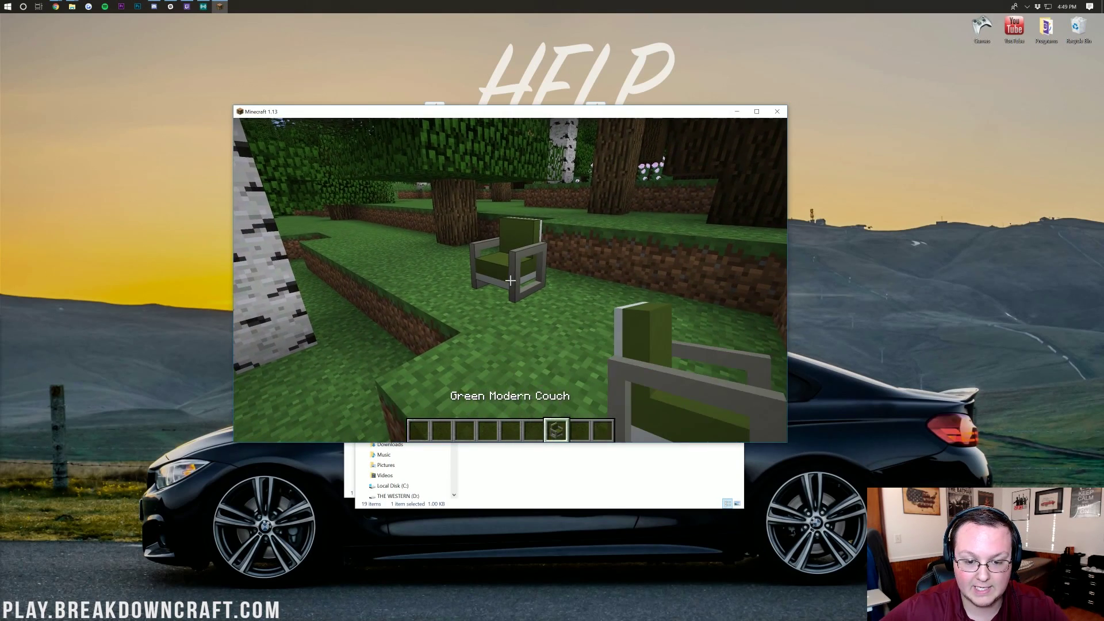
{"action": "right_click", "coordinate": [510, 280]}
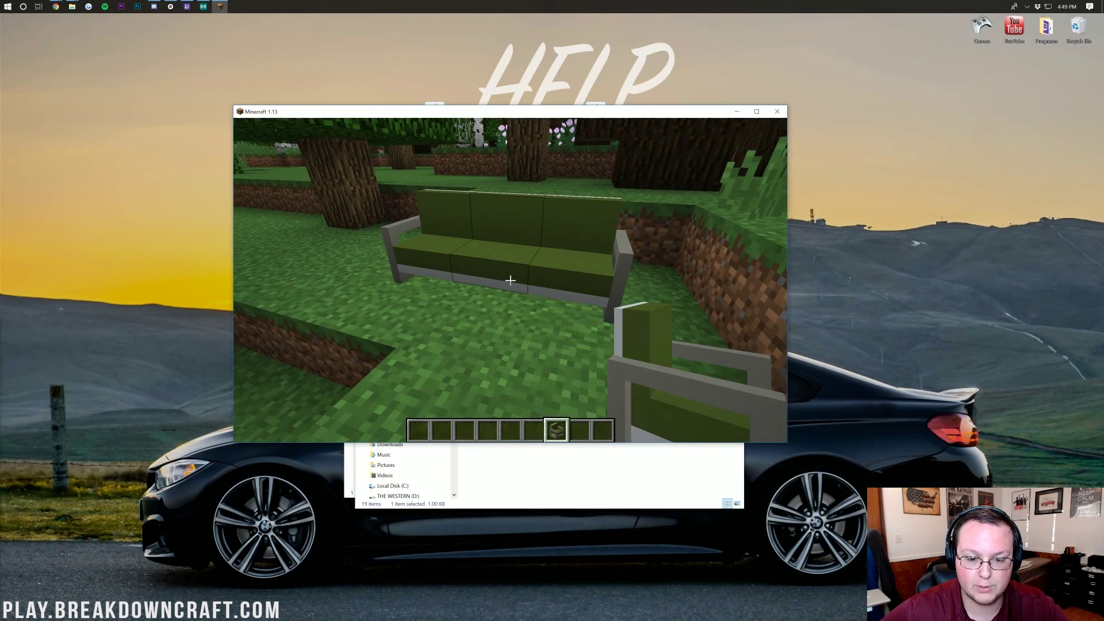
{"action": "type", "text": "e"}
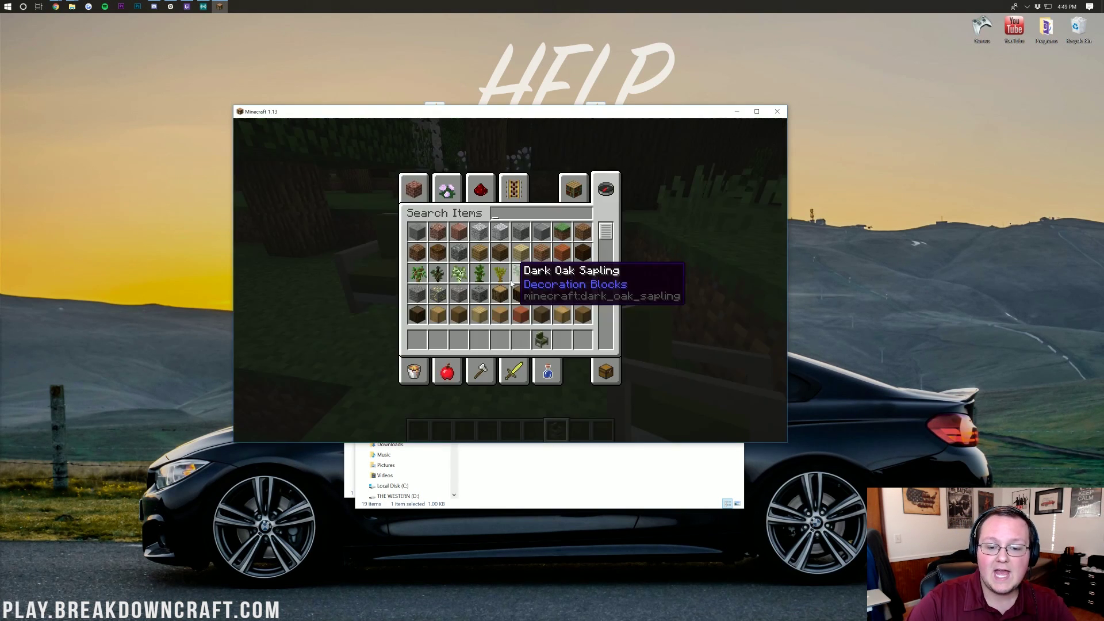
{"action": "type", "text": "tab"}
Step: Move a white Modern Table to hotbar slot 5 and place table blocks on the grass
{"action": "left_click", "coordinate": [459, 231]}
{"action": "left_click", "coordinate": [500, 338]}
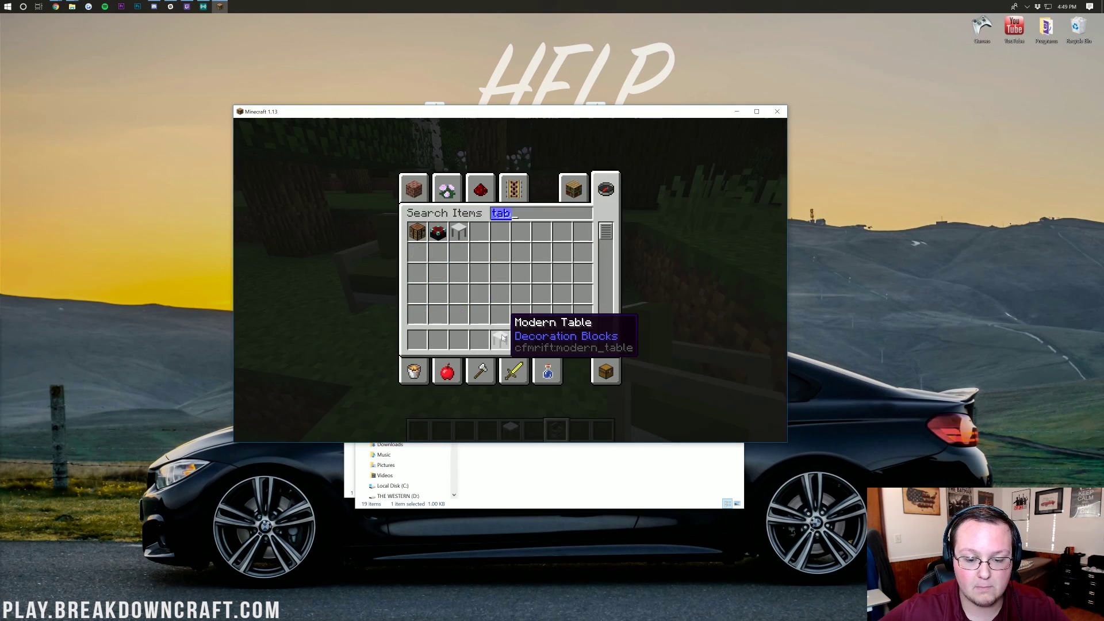
{"action": "key", "text": "e"}
{"action": "key", "text": "5"}
{"action": "right_click", "coordinate": [509, 280]}
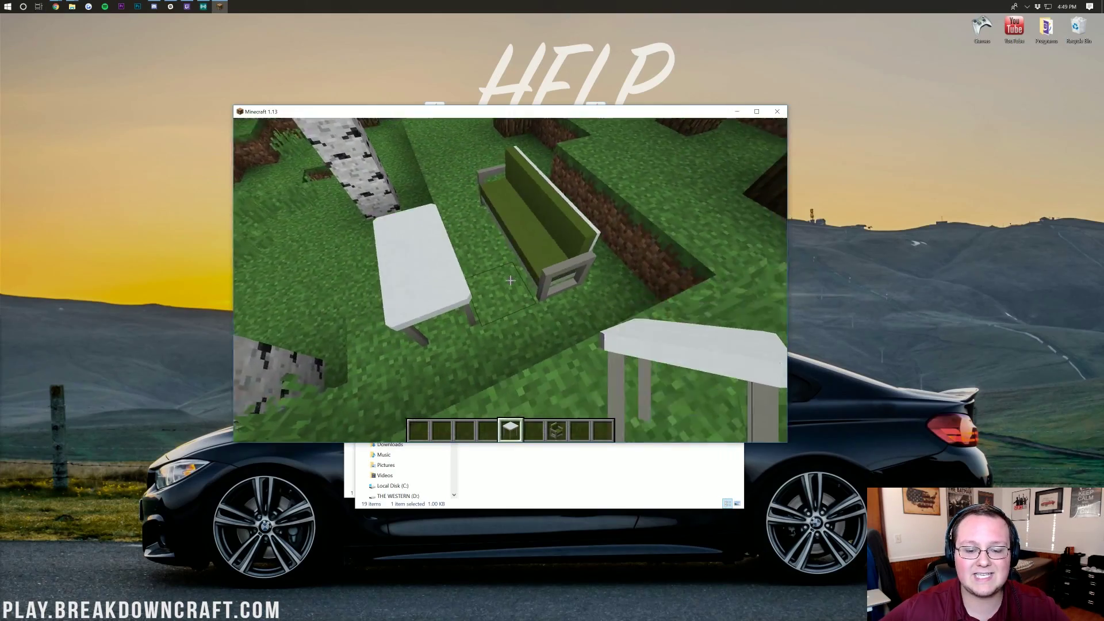
Step: Move the misplaced table to the couch's left end and put a Modern TV in the hotbar
{"action": "left_click", "coordinate": [509, 281]}
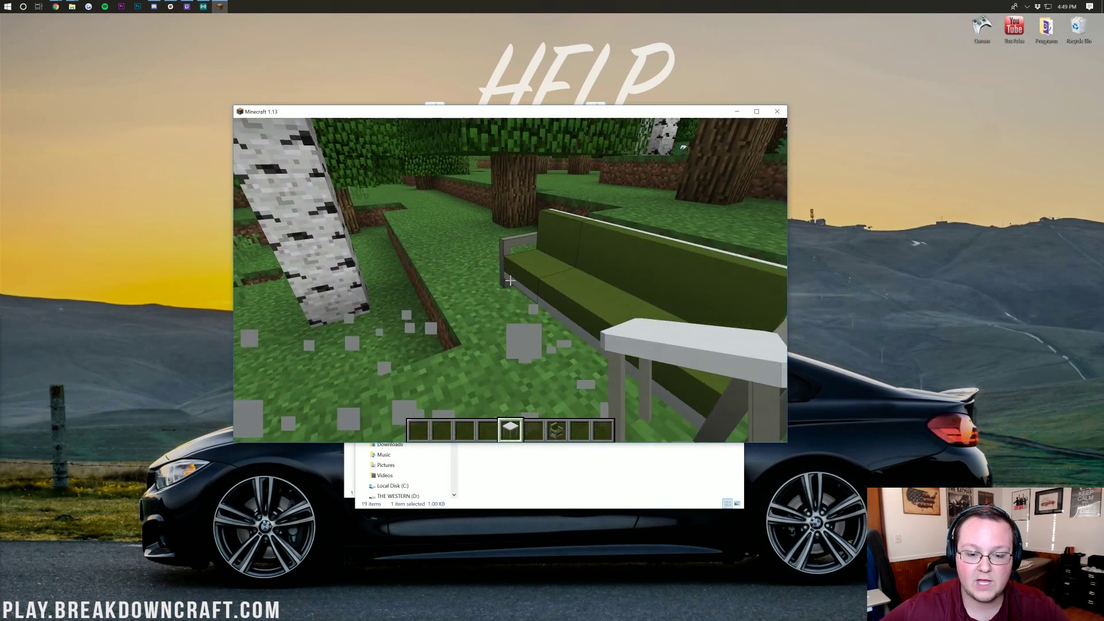
{"action": "right_click", "coordinate": [510, 281]}
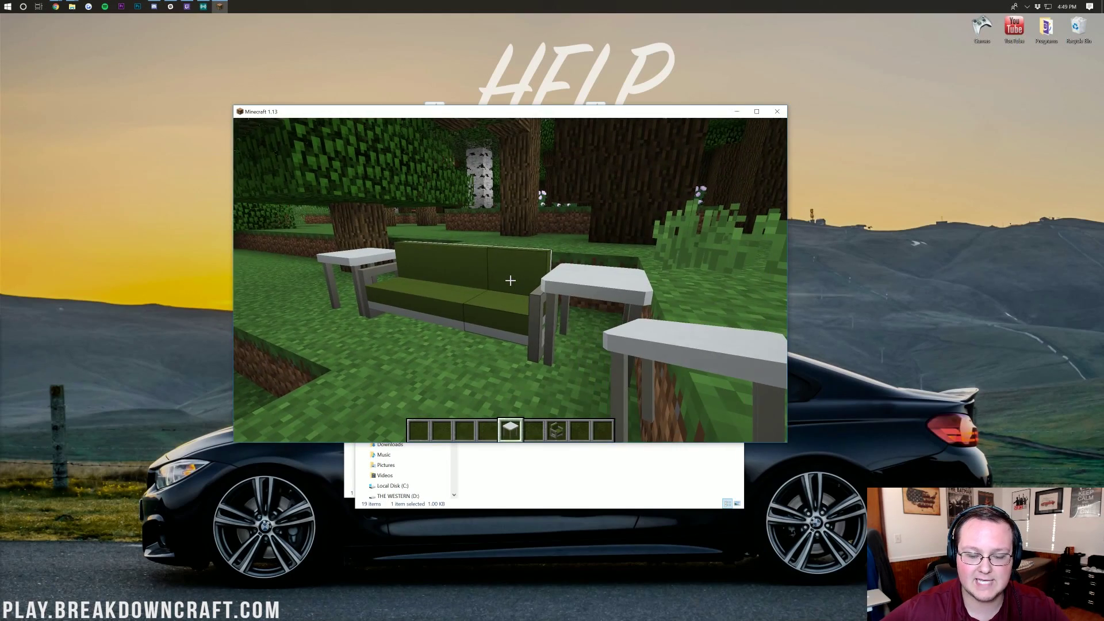
{"action": "type", "text": "e"}
{"action": "type", "text": "tv"}
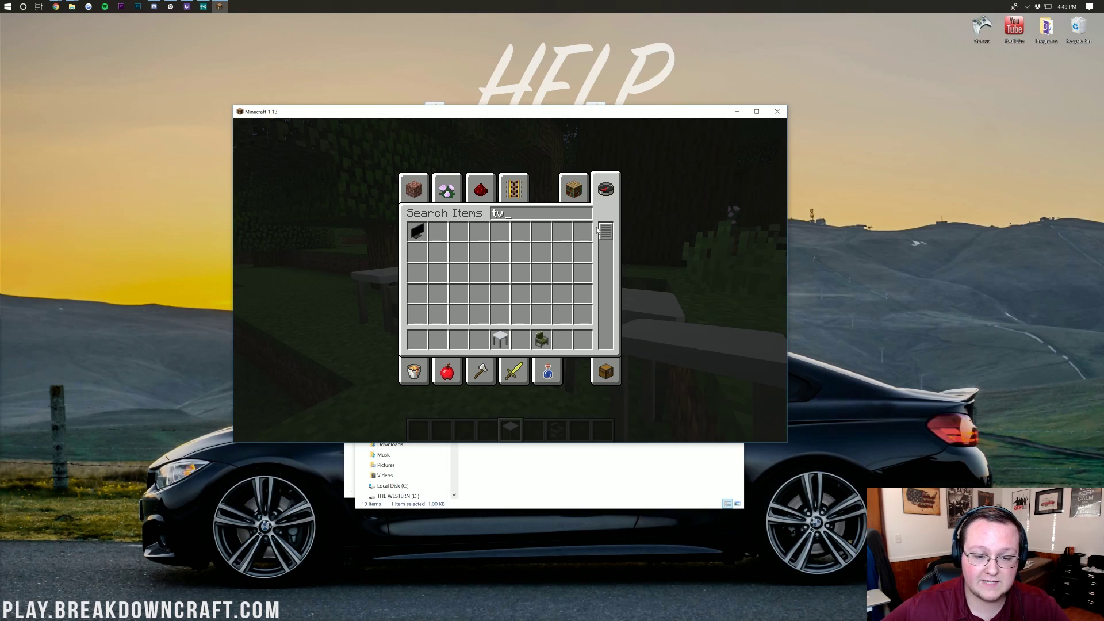
{"action": "left_click", "coordinate": [418, 231]}
{"action": "left_click", "coordinate": [456, 334]}
{"action": "key", "text": "e"}
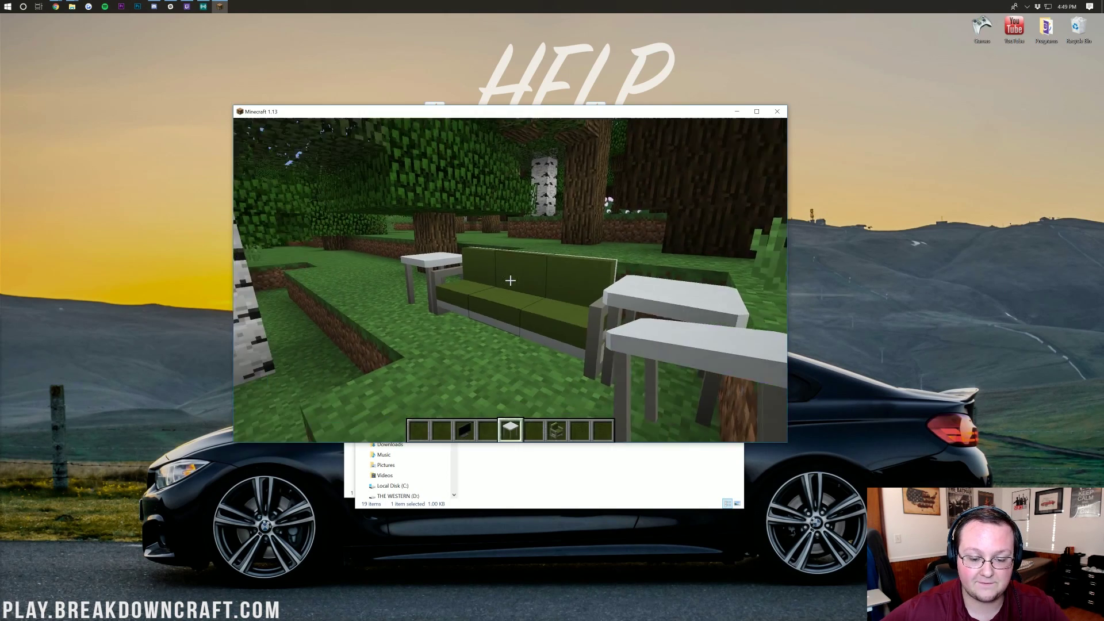
Step: Place white tables over a dug hole, set the Modern TV on them, and view the furniture
{"action": "left_click", "coordinate": [510, 281]}
{"action": "left_click", "coordinate": [510, 280]}
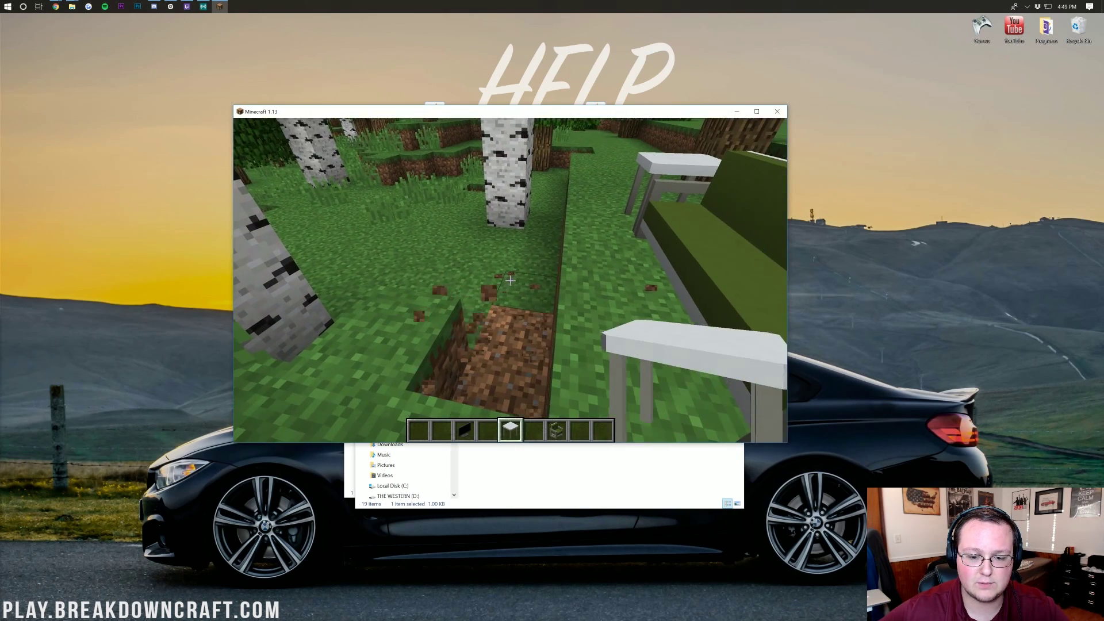
{"action": "right_click", "coordinate": [510, 280]}
{"action": "key", "text": "3"}
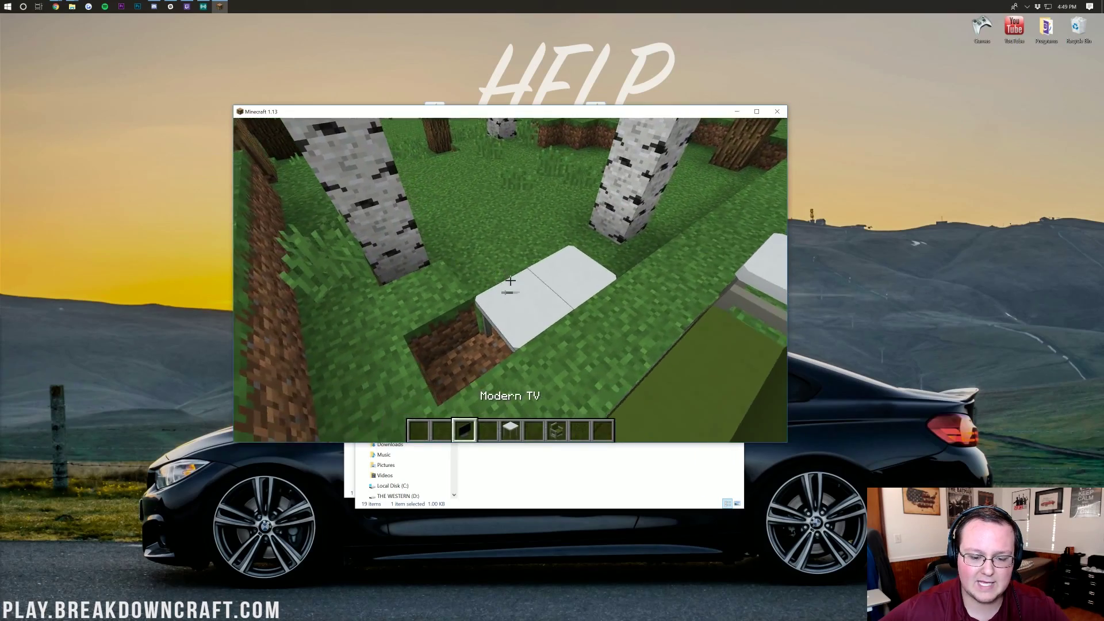
{"action": "right_click", "coordinate": [509, 280]}
{"action": "key", "text": "w"}
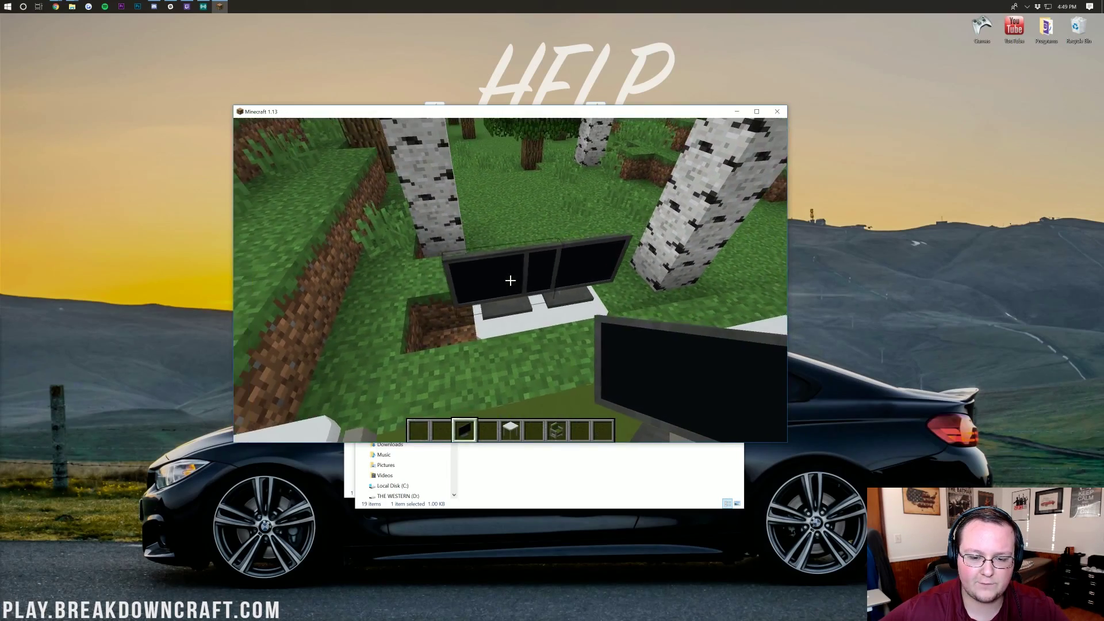
{"action": "key", "text": "s"}
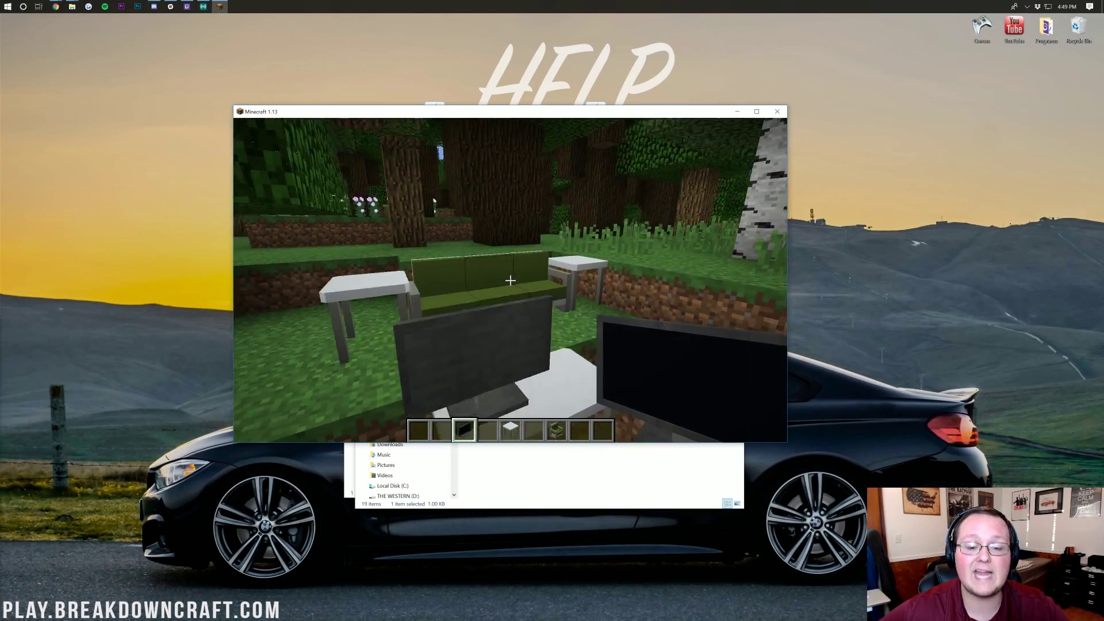
{"action": "key", "text": "w"}
{"action": "key", "text": "s"}
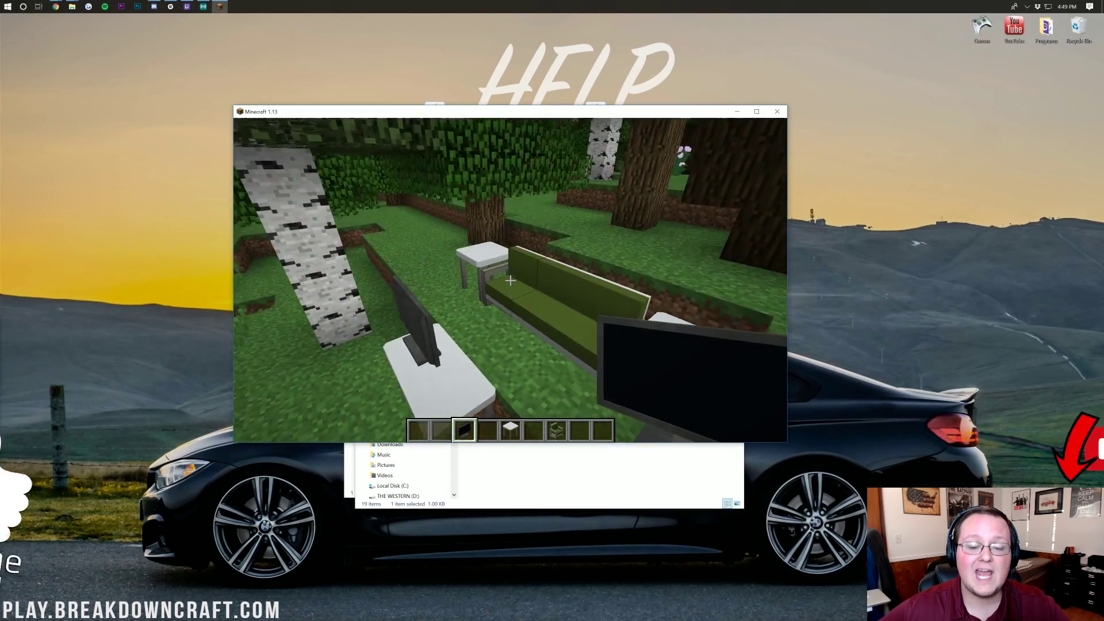
{"action": "key", "text": "s"}
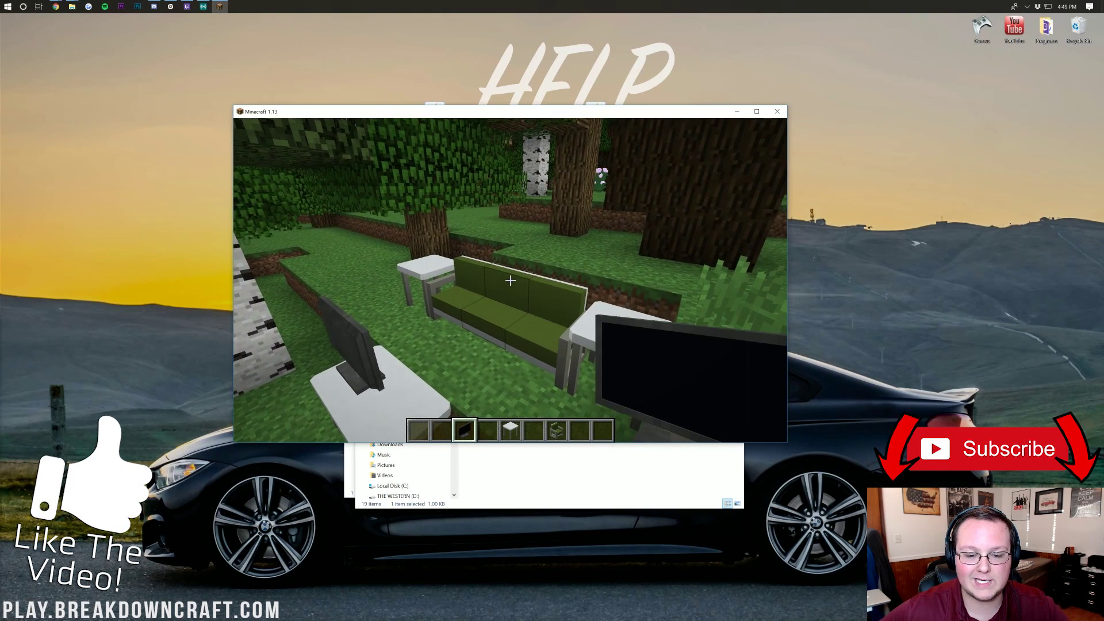